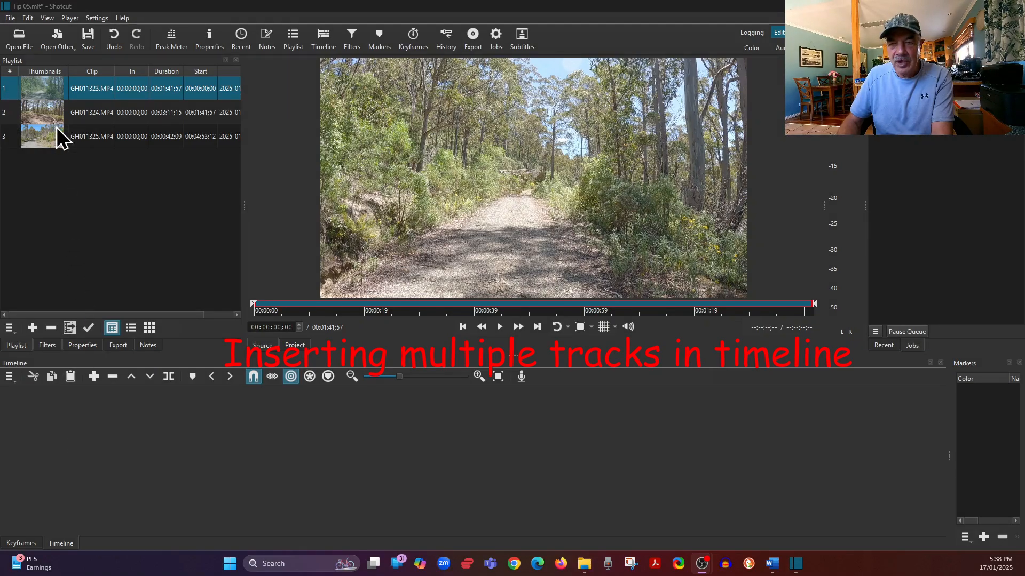
Add three video tracks to the empty timeline and open the V3 and V2 track names for editing.
left_click(84, 440)
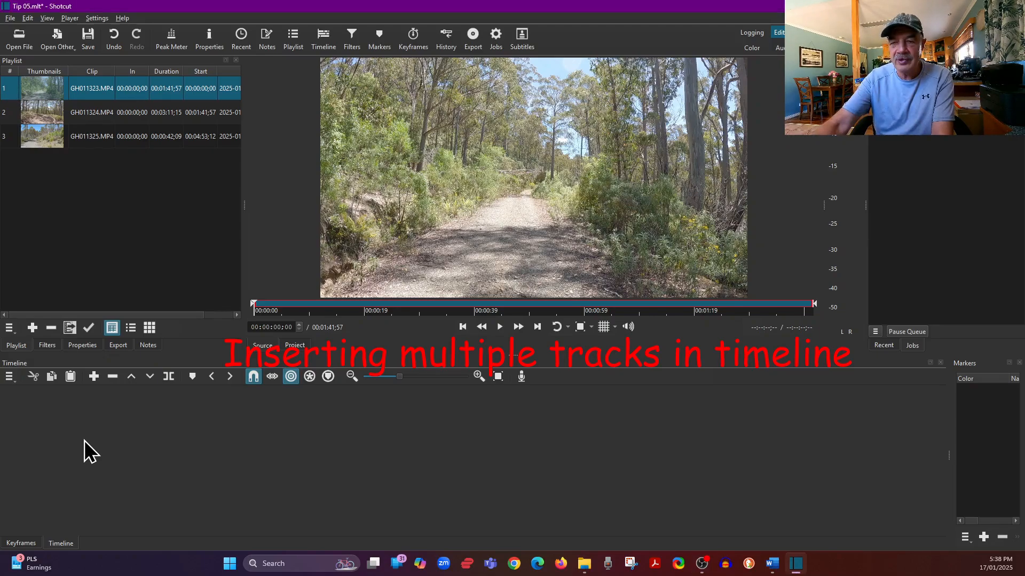
key("ctrl+i")
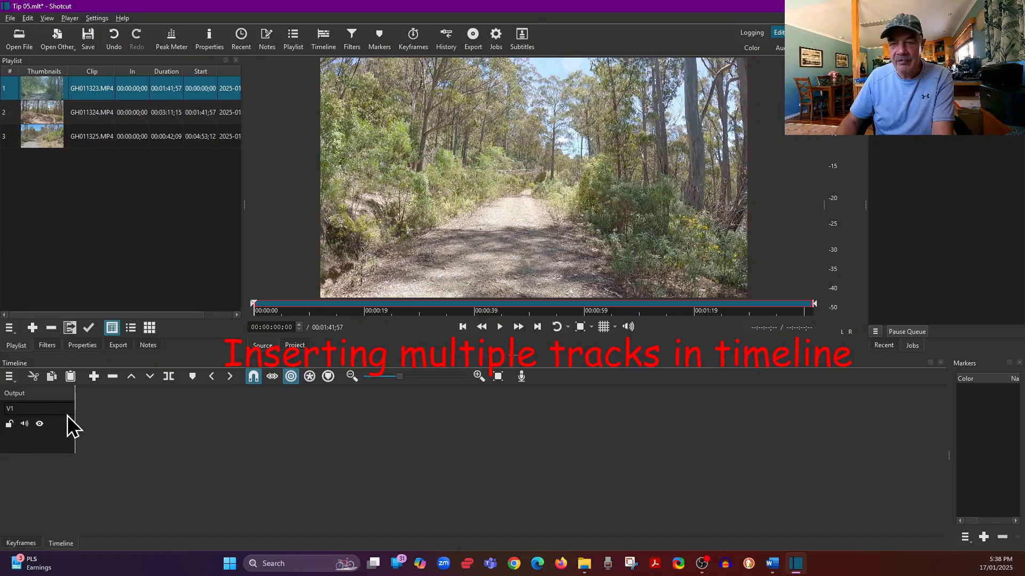
key("ctrl+i")
key("ctrl+i")
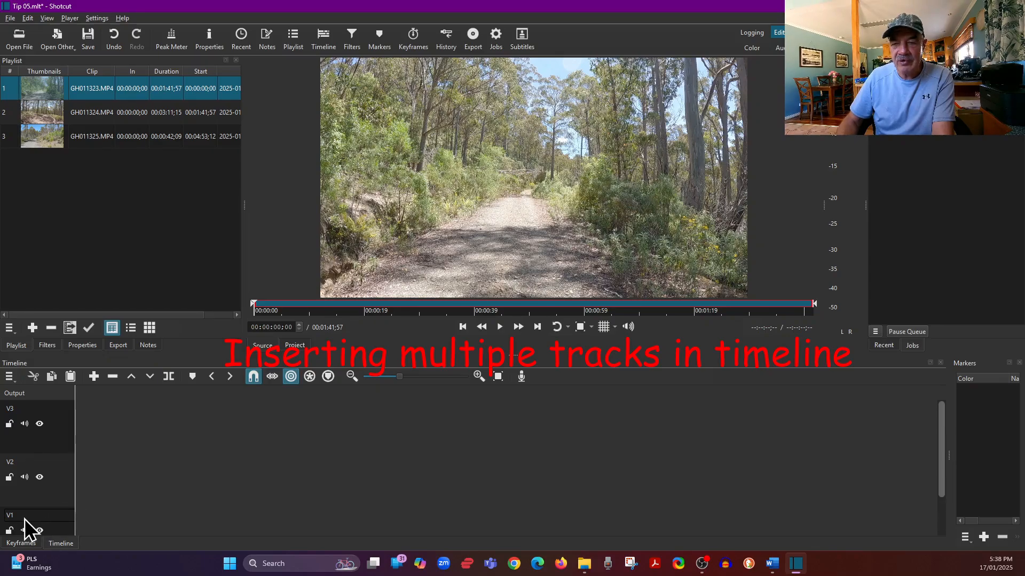
double_click(12, 409)
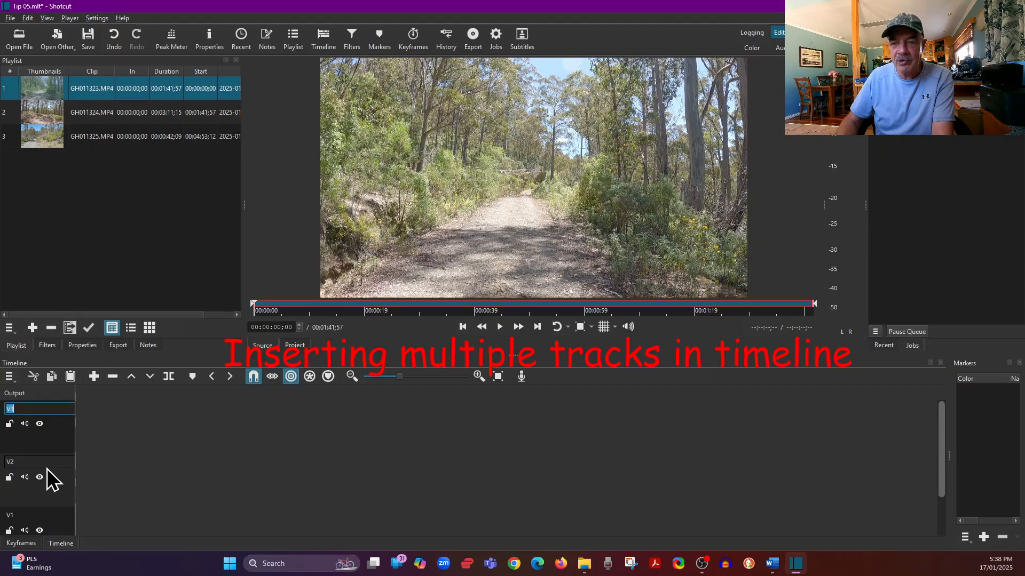
double_click(11, 463)
Place clip GH011323.MP4 from the playlist at the start of track V1.
left_click(49, 86)
left_click_drag(44, 88, 88, 514)
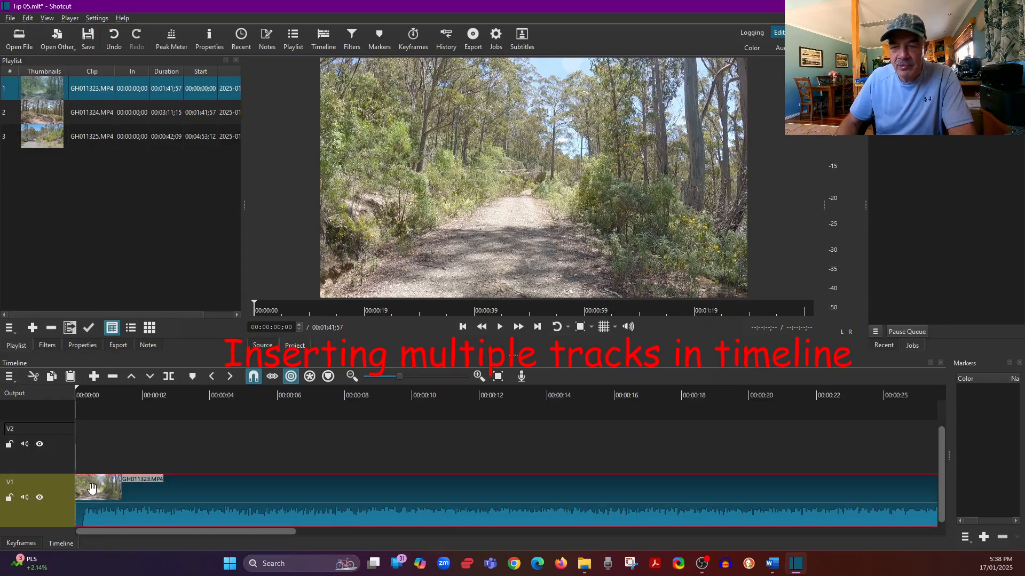
Make the timeline tracks shorter so that all three fit in view.
right_click(94, 490)
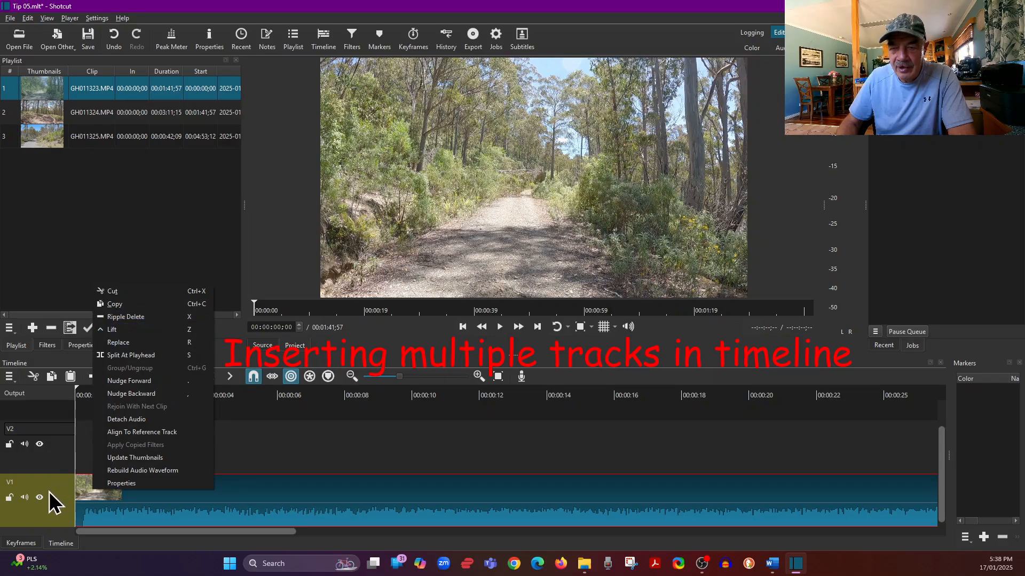
left_click(50, 513)
right_click(52, 512)
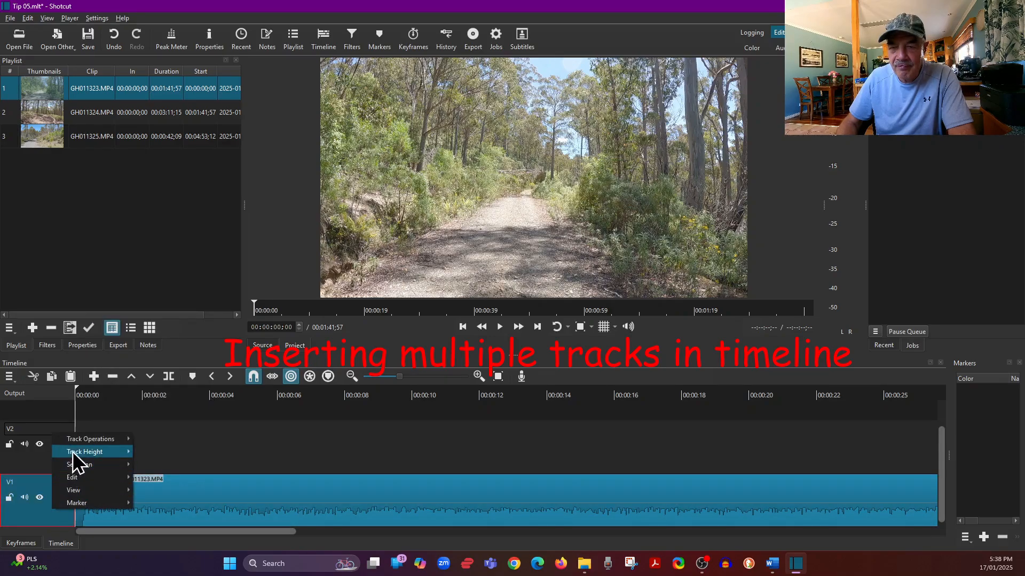
mouse_move(80, 452)
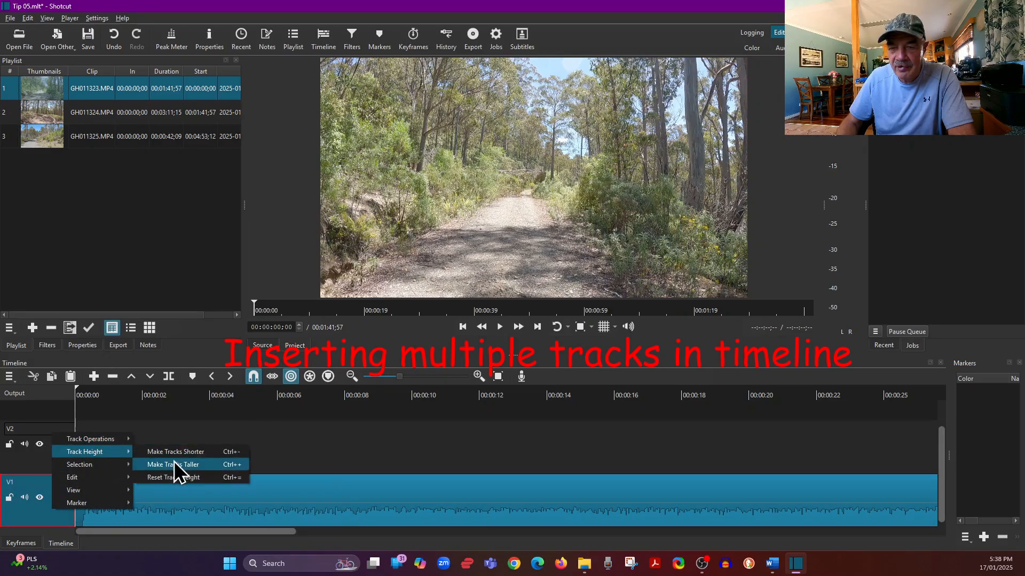
left_click(196, 453)
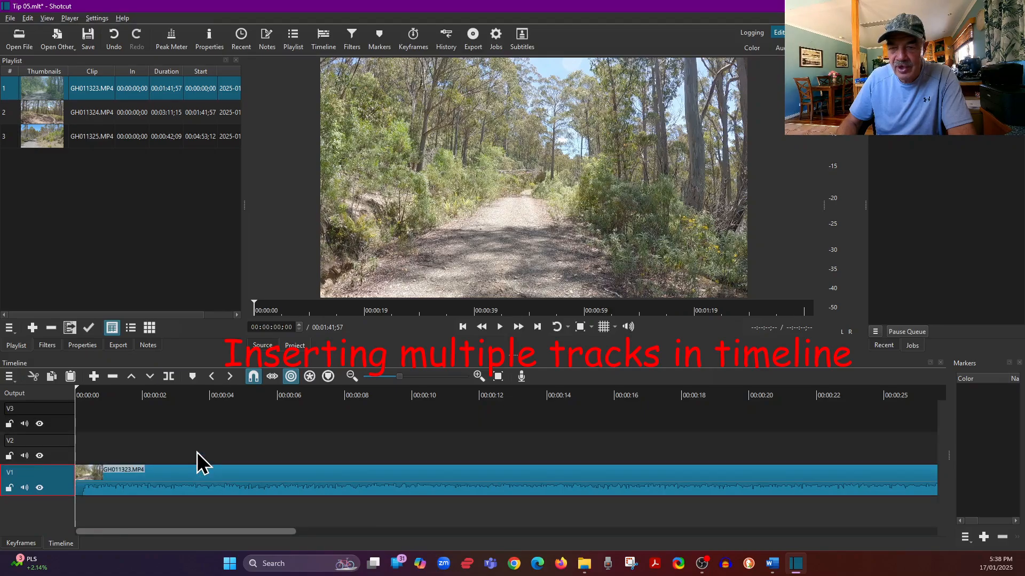
Place clip GH011324.MP4 at the start of track V2 and GH011325.MP4 at the start of track V3.
left_click(49, 115)
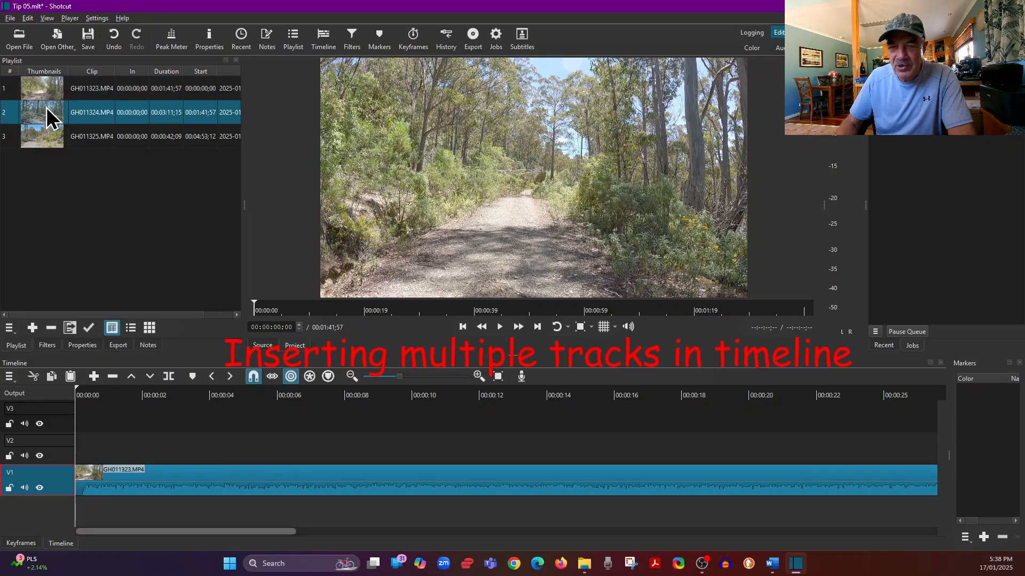
left_click_drag(31, 107, 85, 433)
left_click(50, 139)
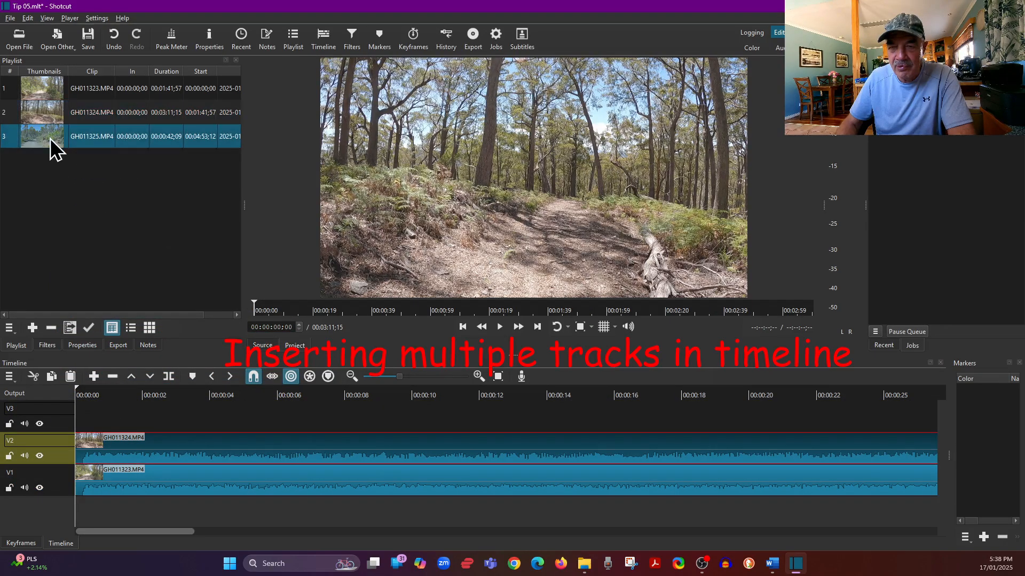
left_click_drag(47, 140, 79, 409)
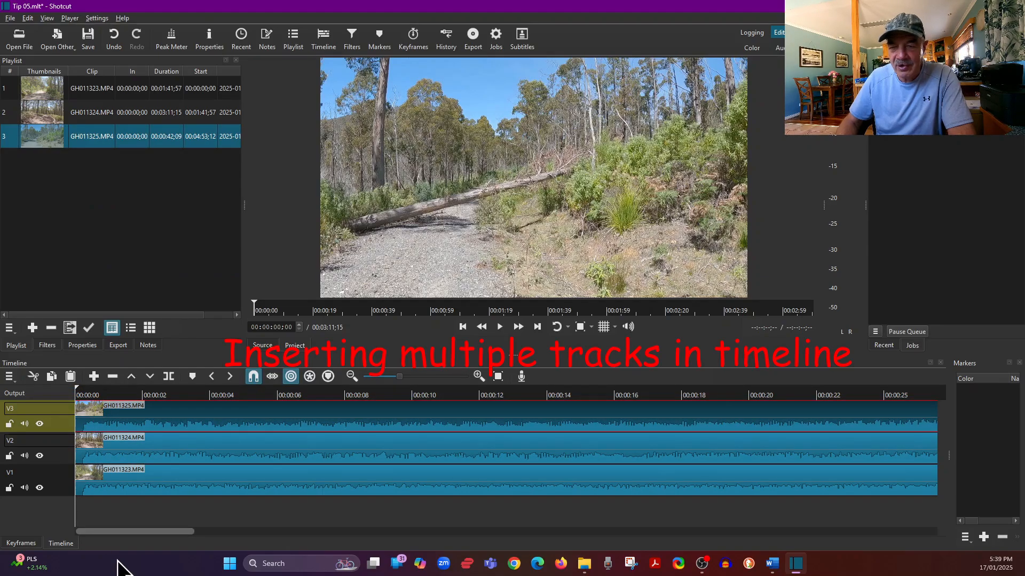
Move the timeline playhead to 00:00:03;08.
left_click_drag(121, 532, 84, 549)
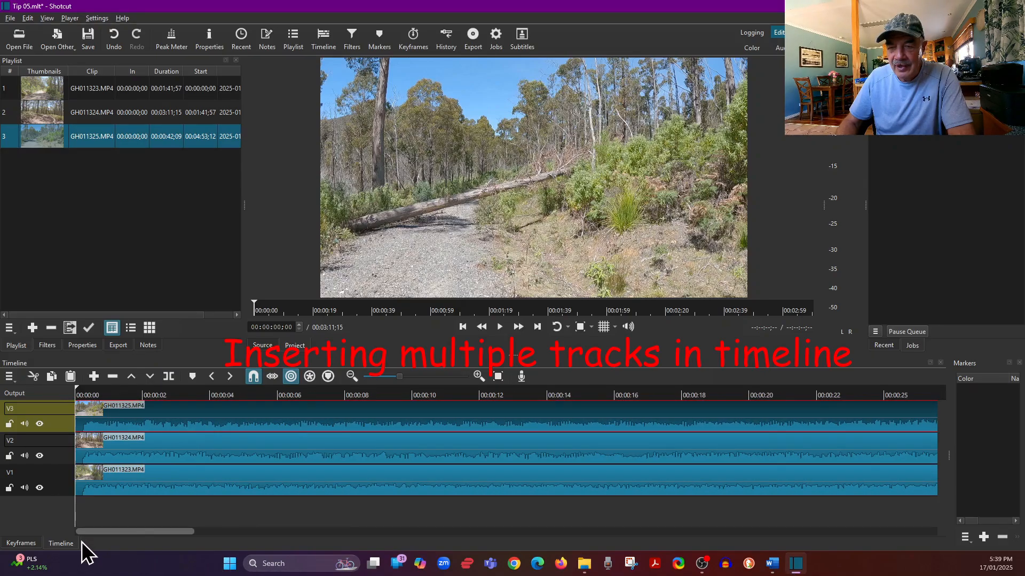
left_click(177, 395)
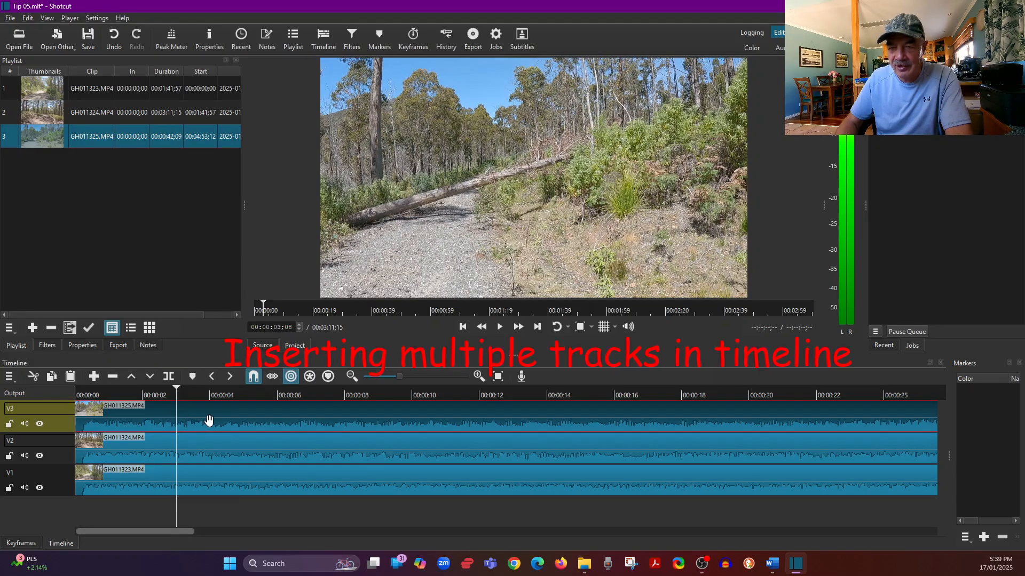
Hide tracks V3 and V2 one after the other to preview the clips beneath, and show both again.
left_click(39, 425)
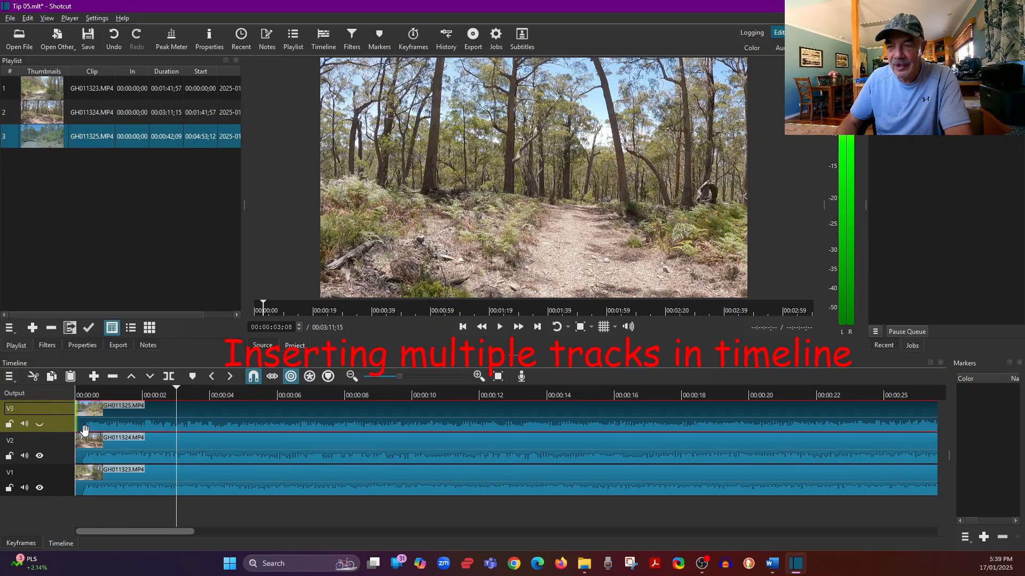
left_click(40, 457)
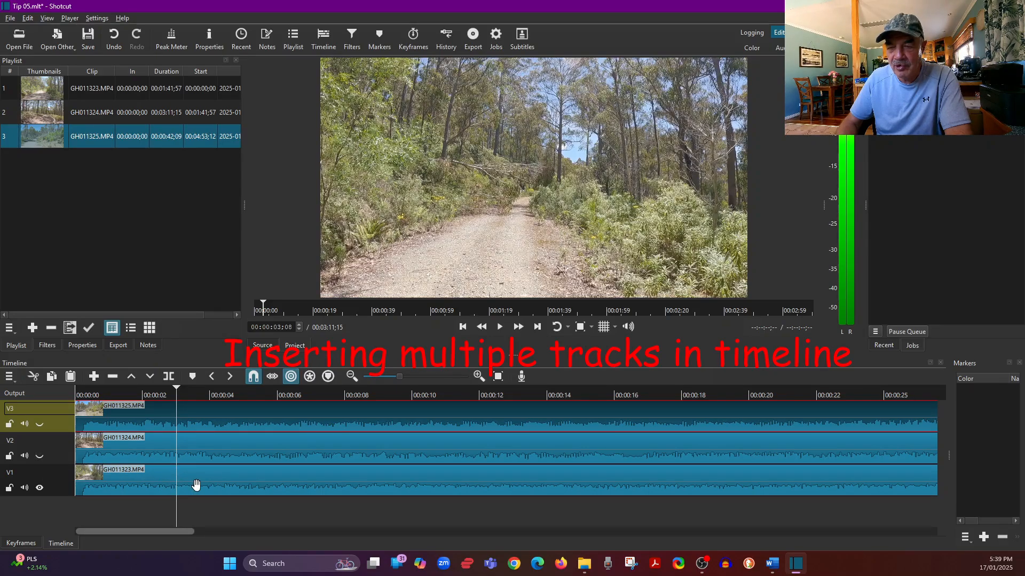
left_click(40, 457)
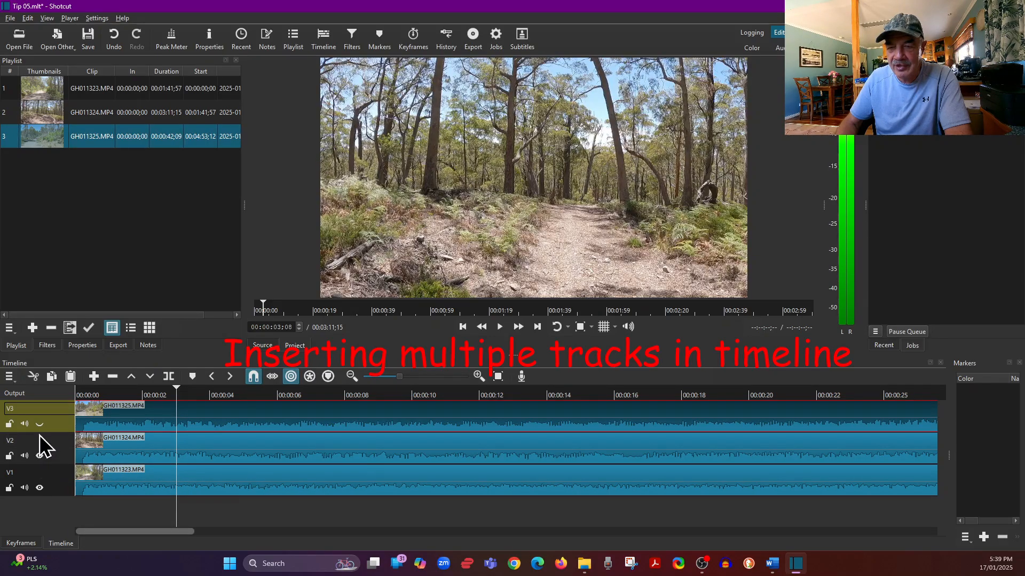
left_click(39, 424)
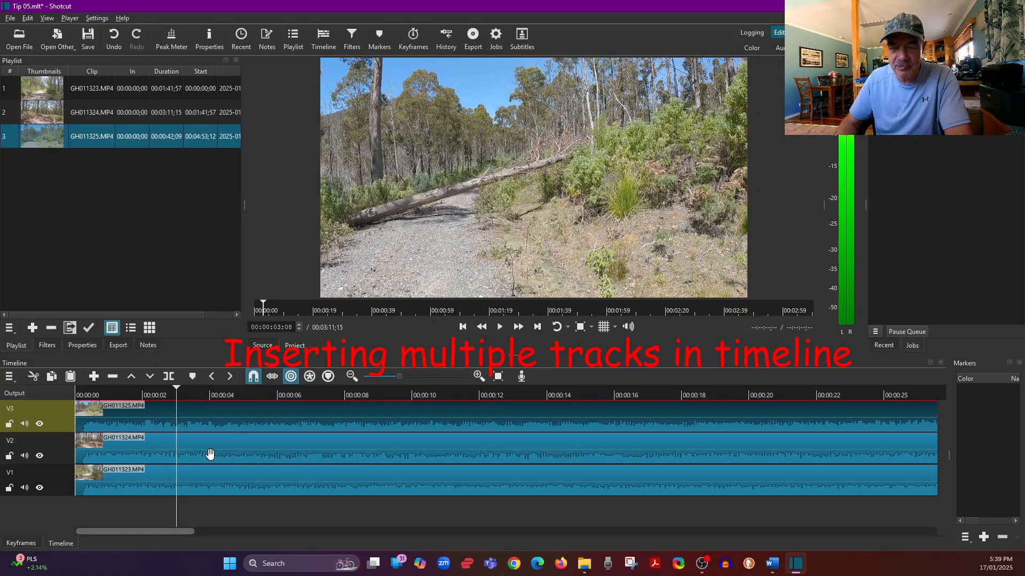
Shift the V3 clip to start at about 4 seconds and back to zero, and try shifting it with Ripple enabled.
left_click_drag(203, 421, 351, 426)
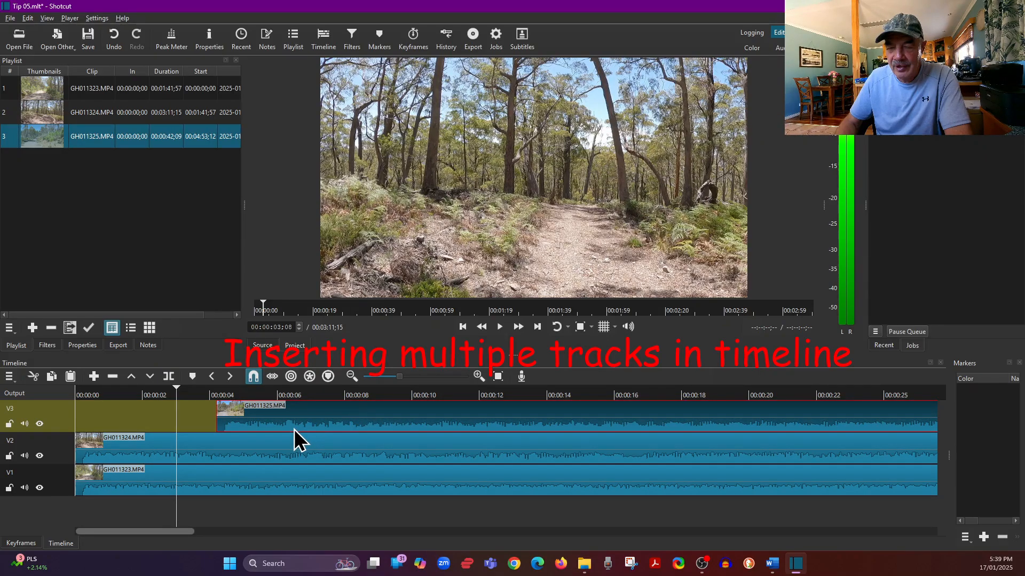
left_click_drag(325, 426, 191, 425)
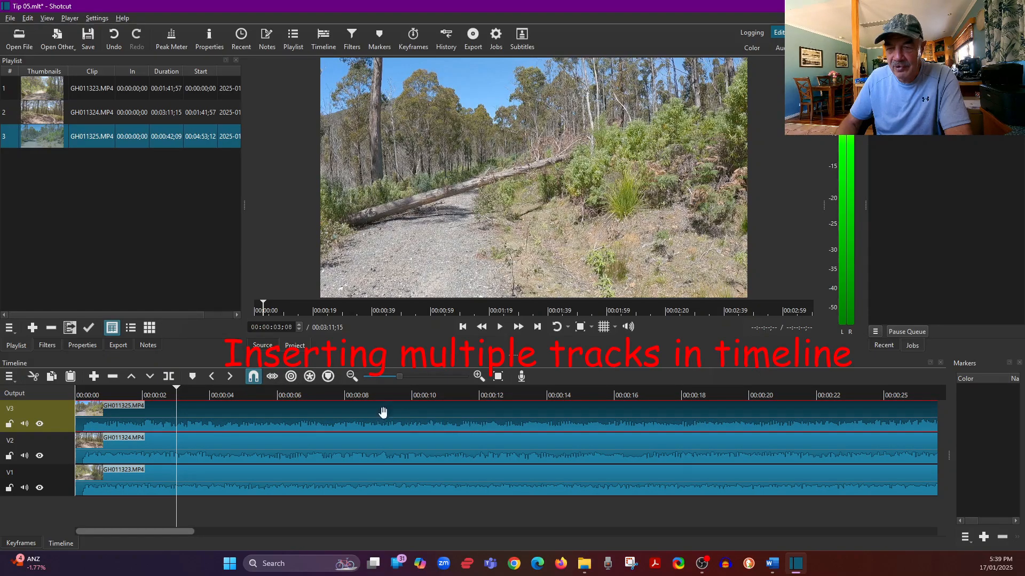
left_click(291, 376)
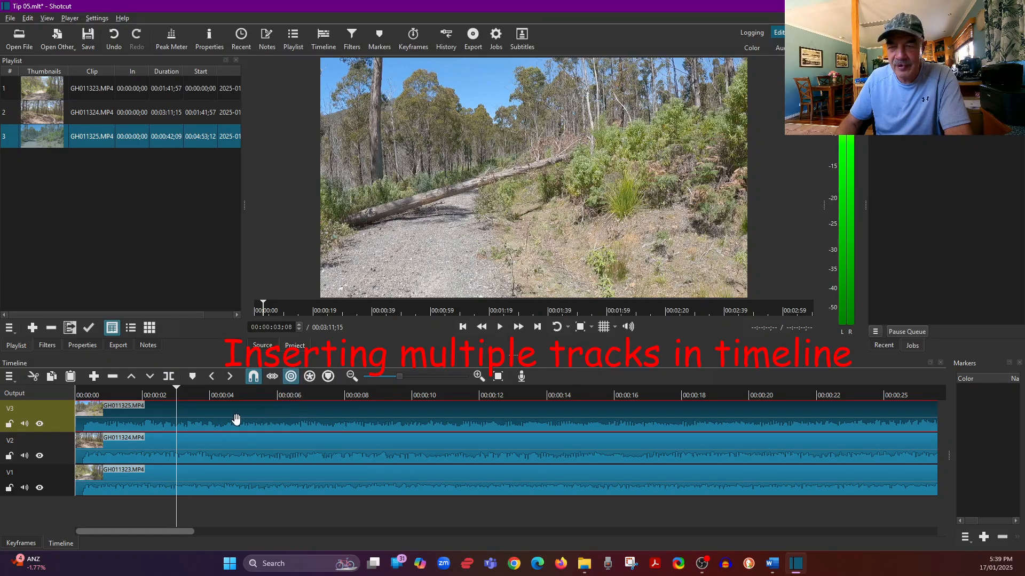
left_click_drag(233, 421, 297, 421)
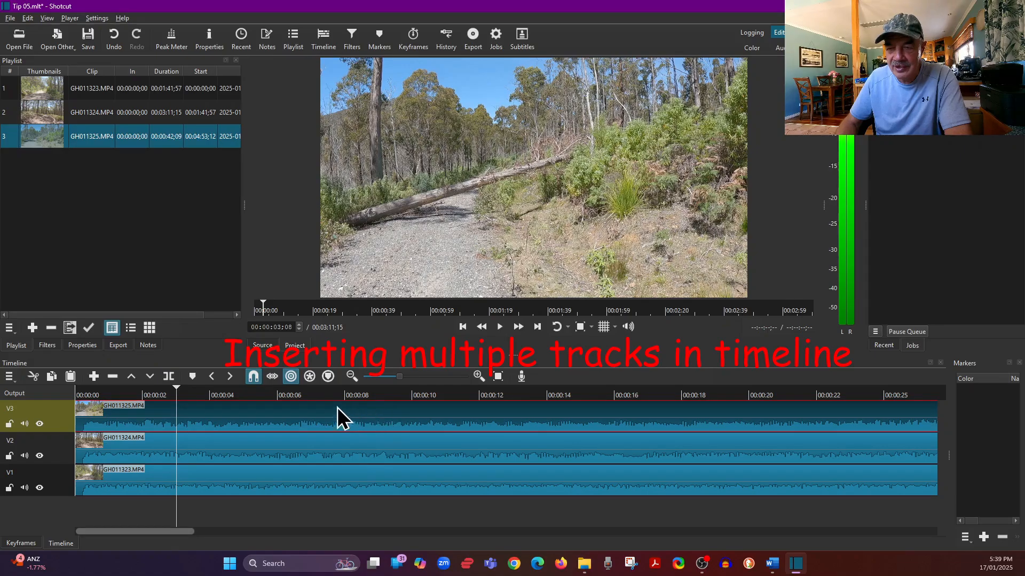
Split the V3 clip at the playhead, move its second part to start at about 7 seconds, and select the first part.
left_click(169, 377)
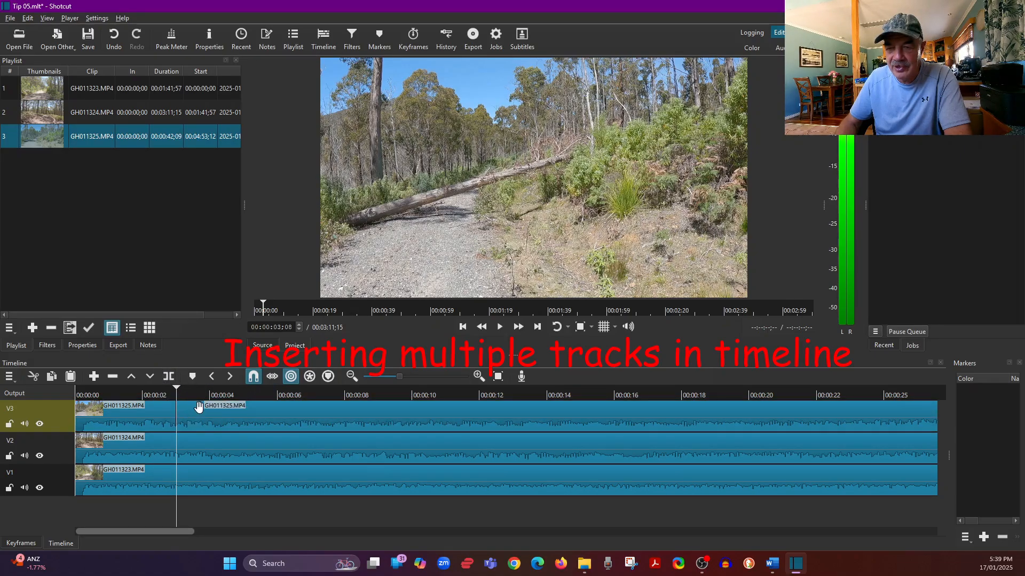
left_click_drag(230, 426, 367, 422)
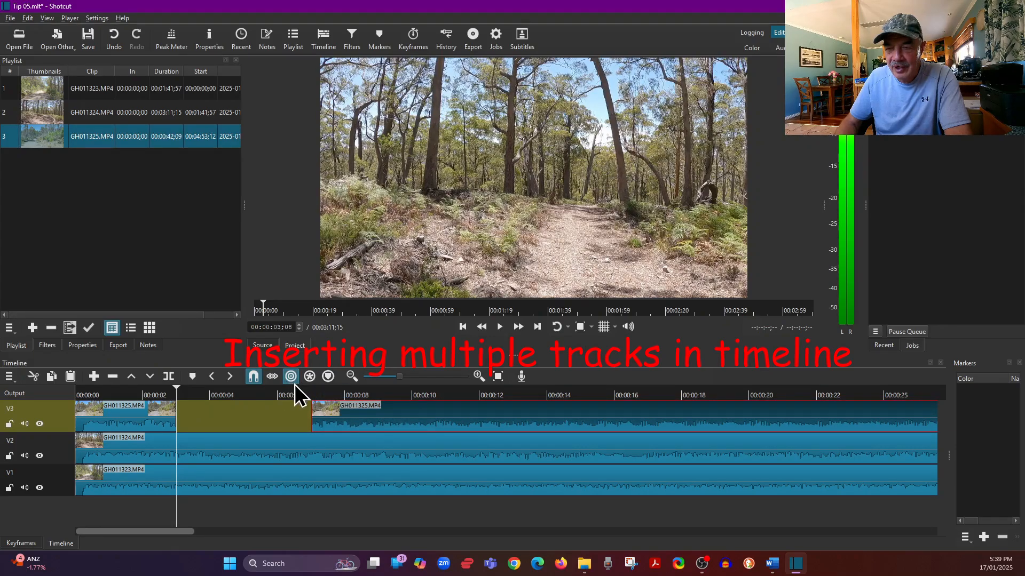
mouse_move(140, 405)
left_mouse_down()
mouse_move(188, 430)
mouse_move(144, 411)
left_mouse_up()
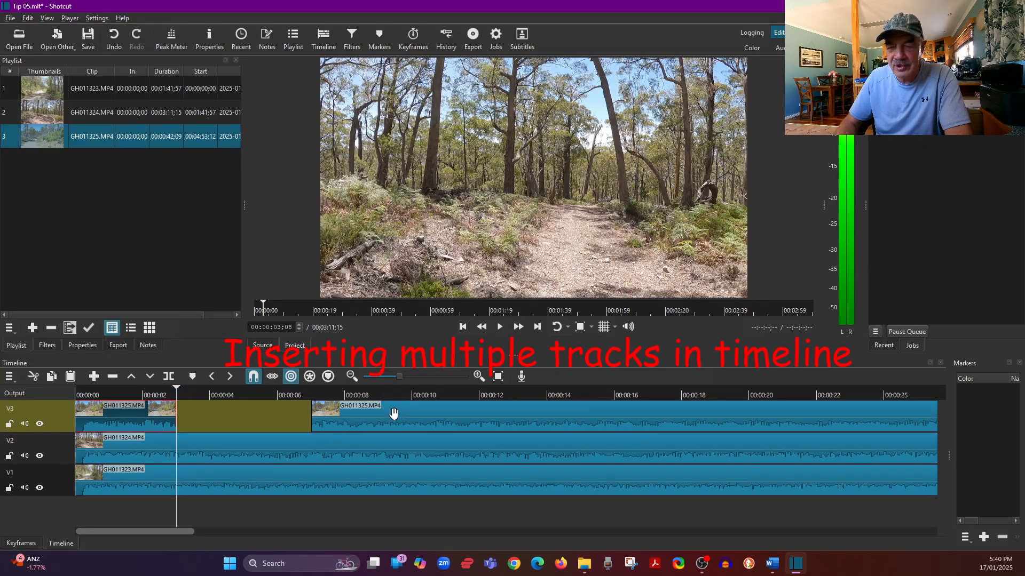
Shift the V2 clip to start at about 4.5 seconds and back to zero, and try to shift the V1 clip.
left_click(274, 452)
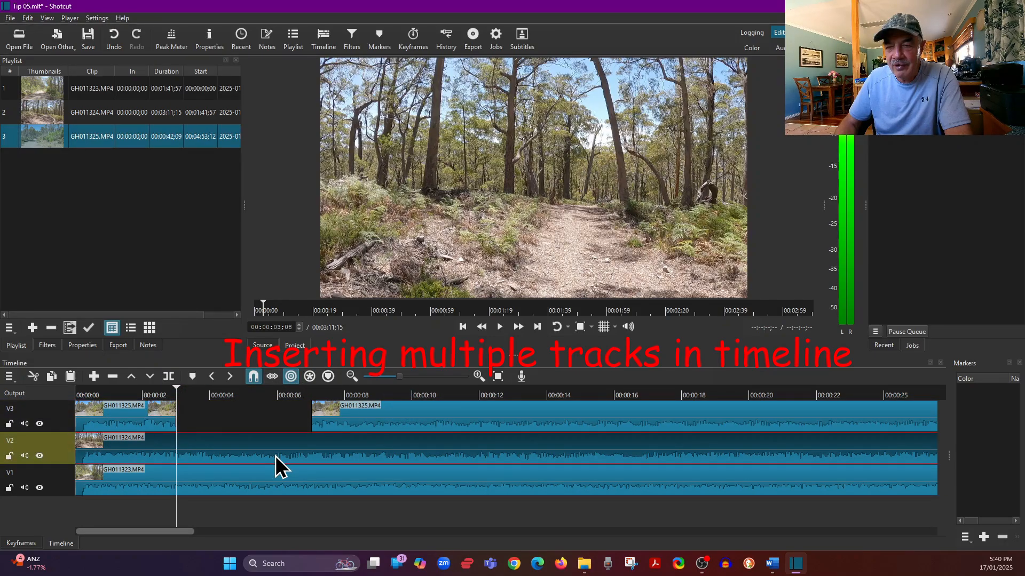
left_click_drag(224, 455, 380, 457)
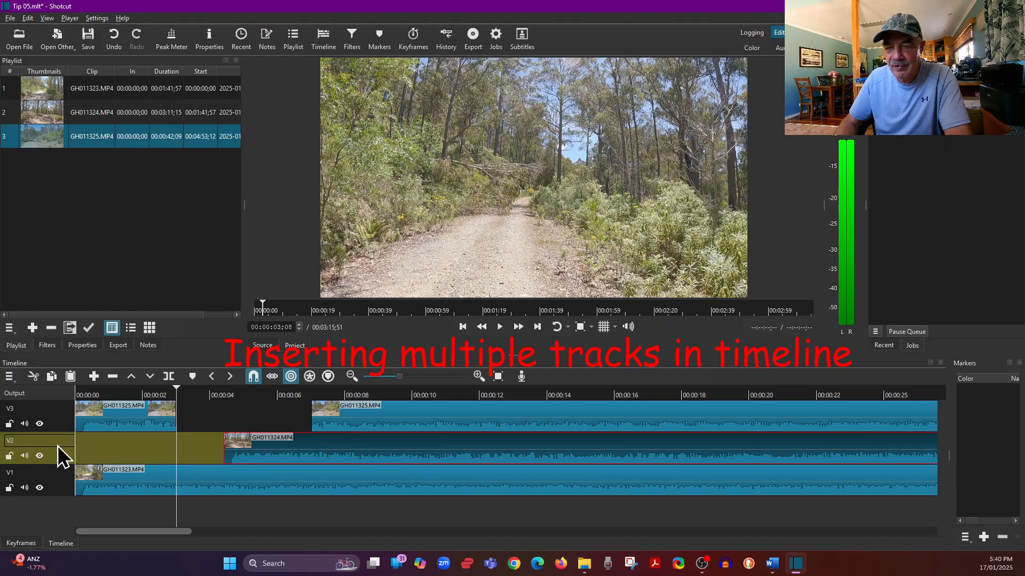
left_click_drag(326, 458, 206, 456)
left_click(210, 481)
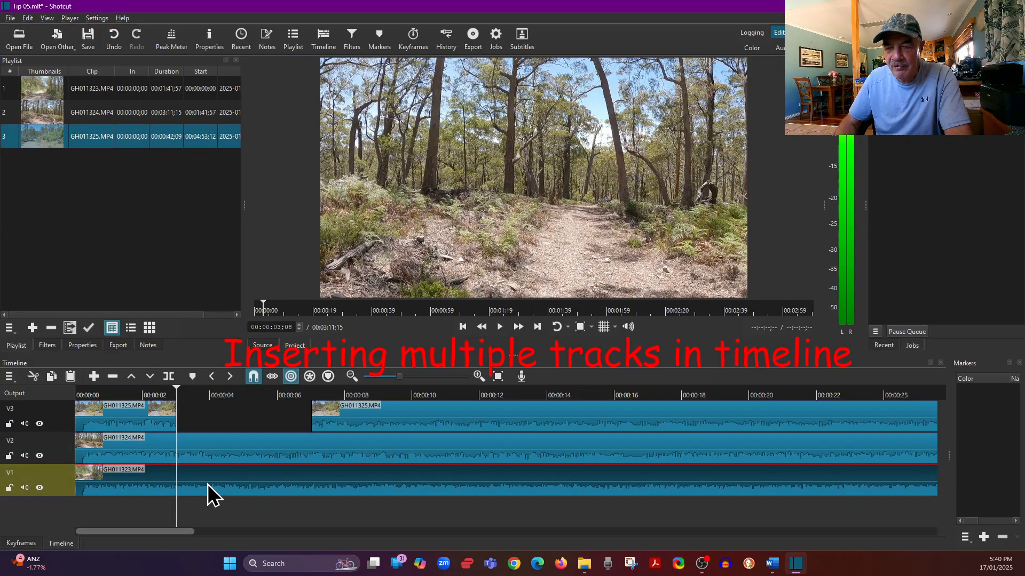
left_click_drag(209, 483, 241, 487)
Move the playhead to 00:00:05;06 in the V3 gap, select the V2 clip, and toggle track V2's visibility.
left_click(239, 393)
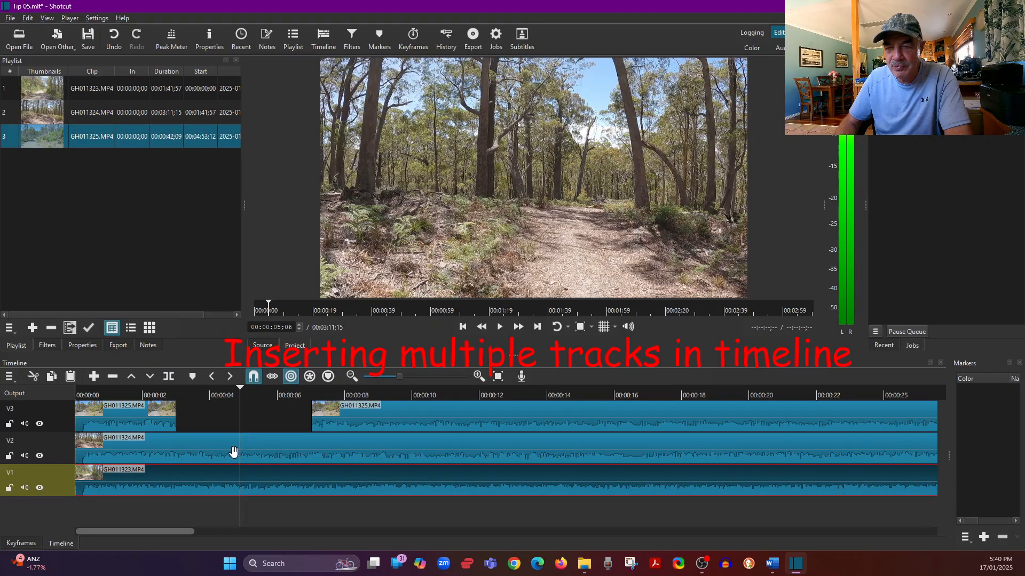
left_click(258, 453)
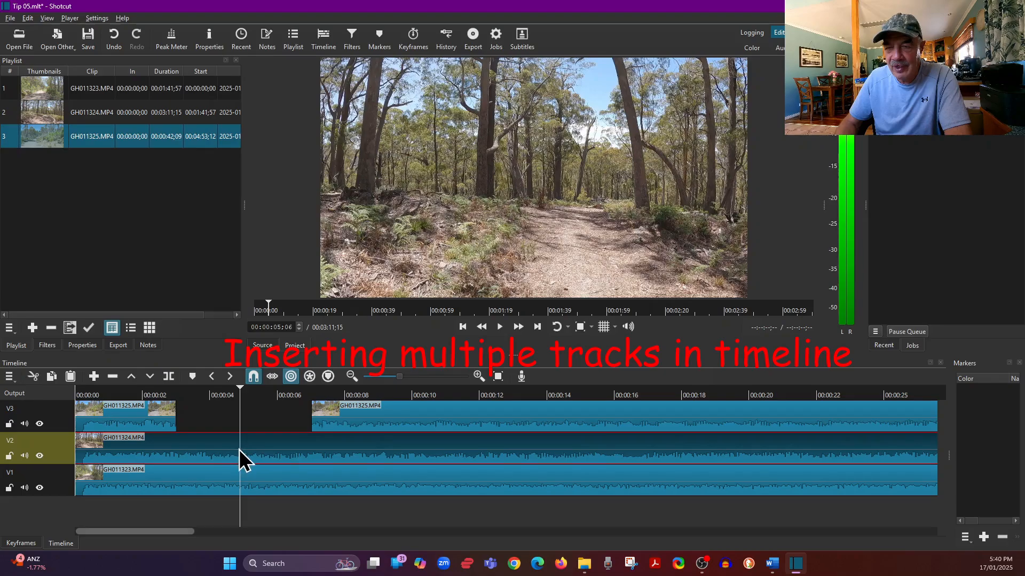
left_click(39, 456)
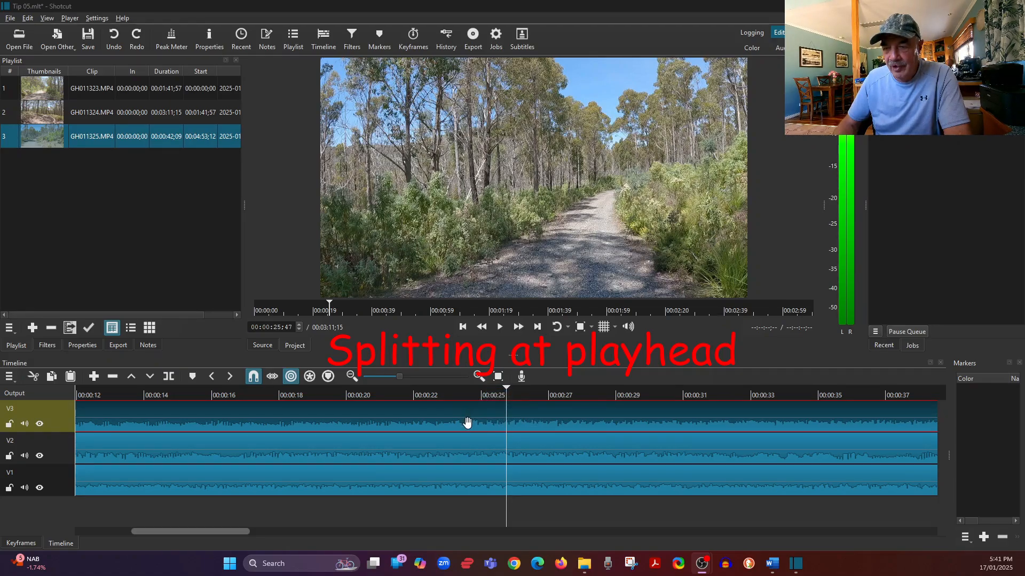
Split the V3 clip at the playhead at 00:00:25;47, select each half, and undo the split.
left_click(170, 378)
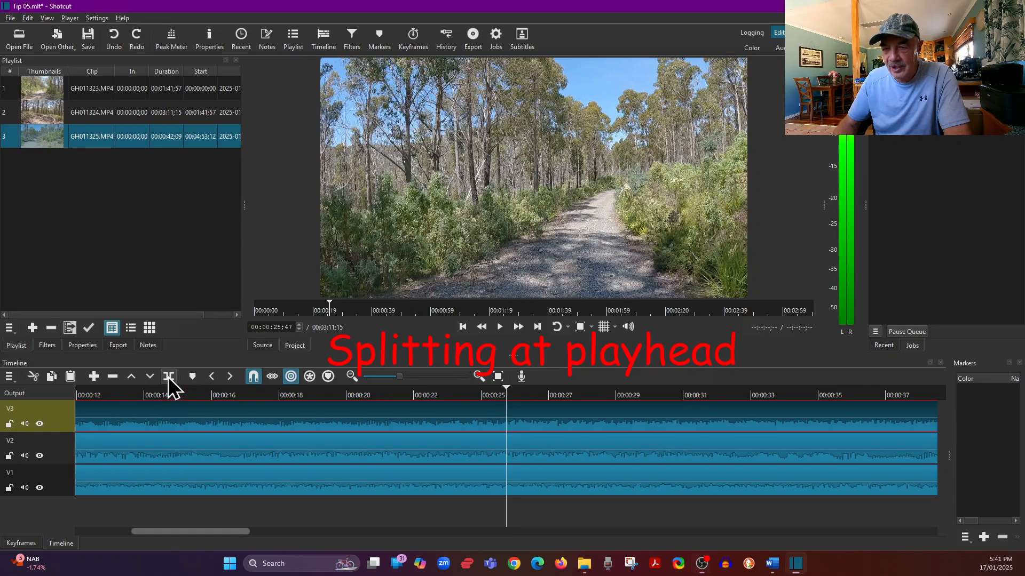
left_click(370, 426)
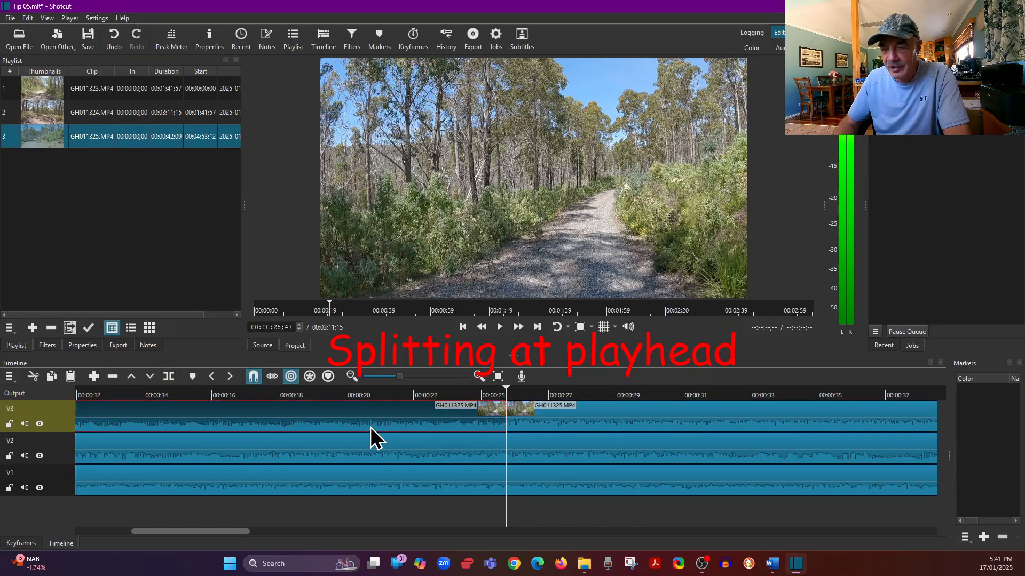
left_click(561, 412)
left_click(112, 43)
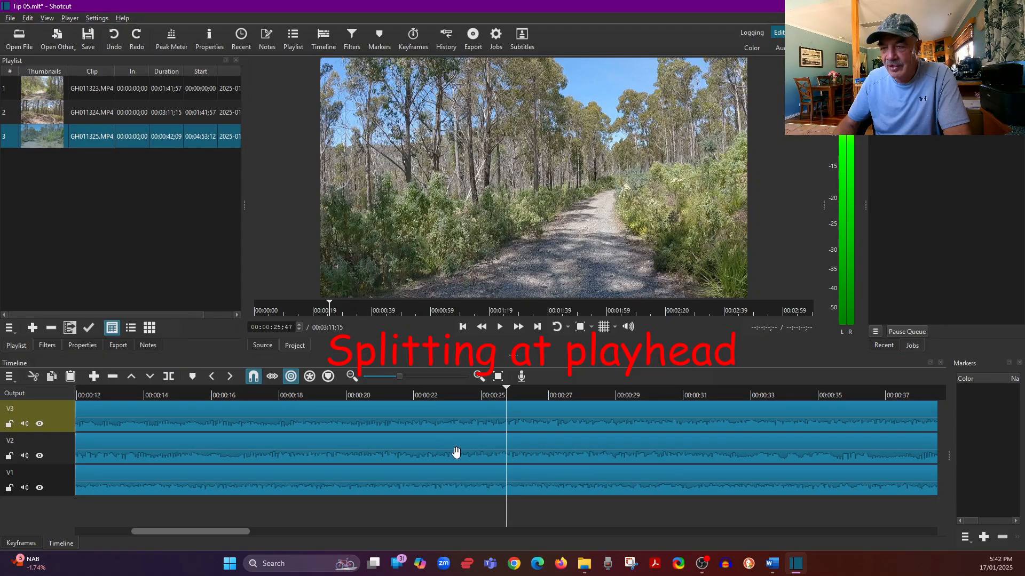
Split clip GH011325.MP4 on track V3 again at the playhead at 00:00:25;47.
left_click(172, 379)
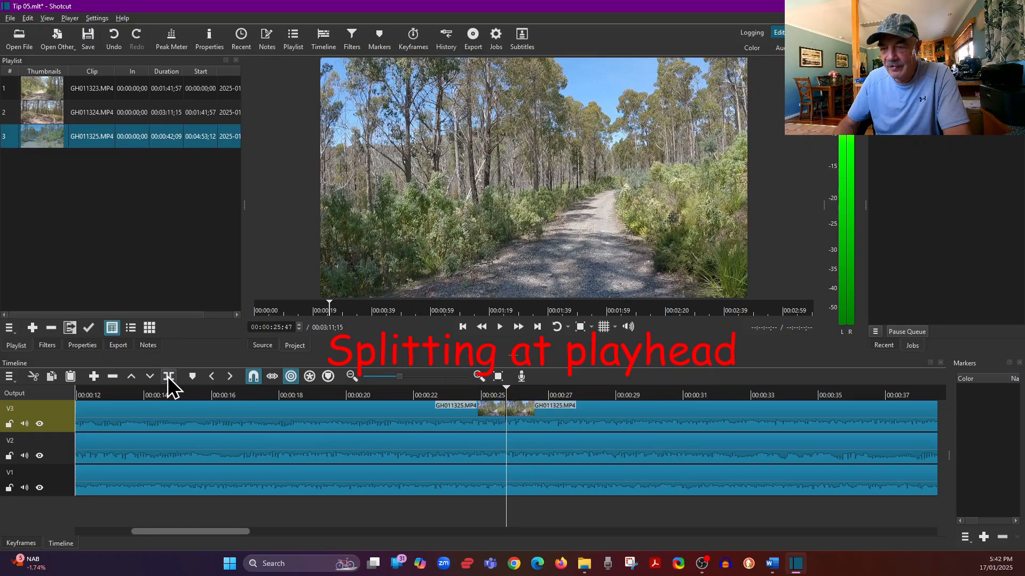
Select each half of the split V3 clip, then the V2 and V1 clips, and undo the V3 split.
left_click(460, 414)
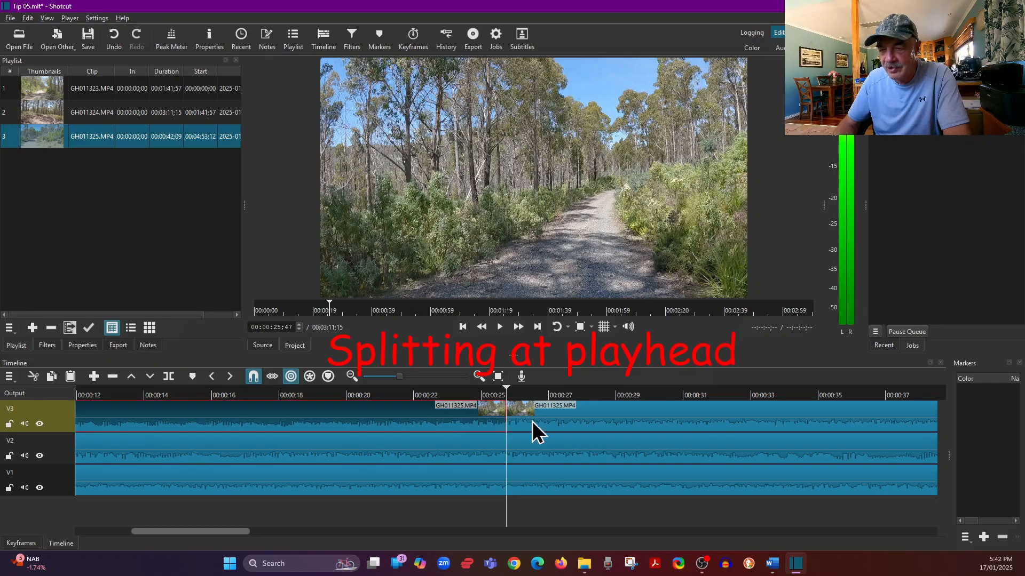
left_click(550, 423)
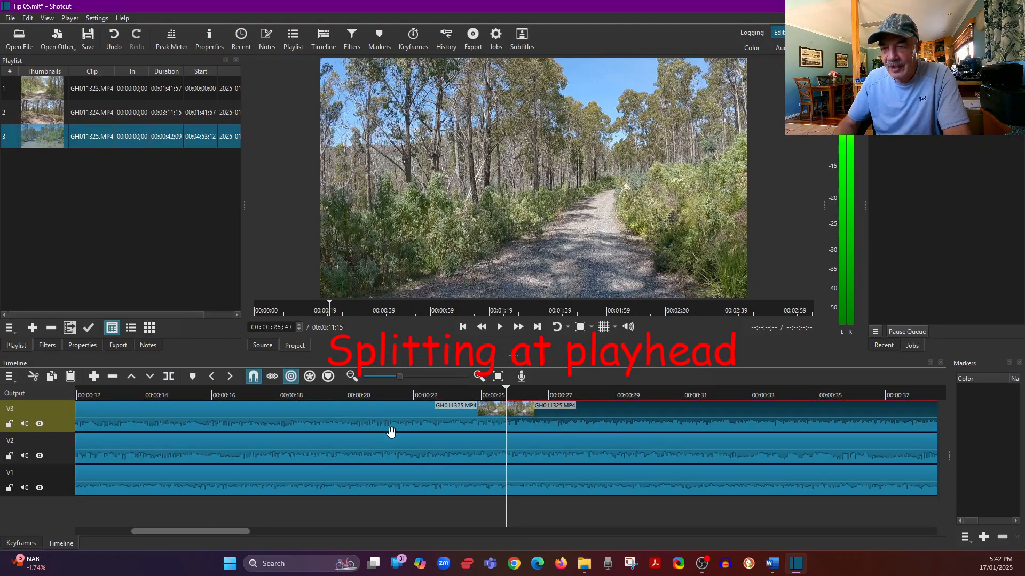
left_click(401, 450)
left_click(402, 479)
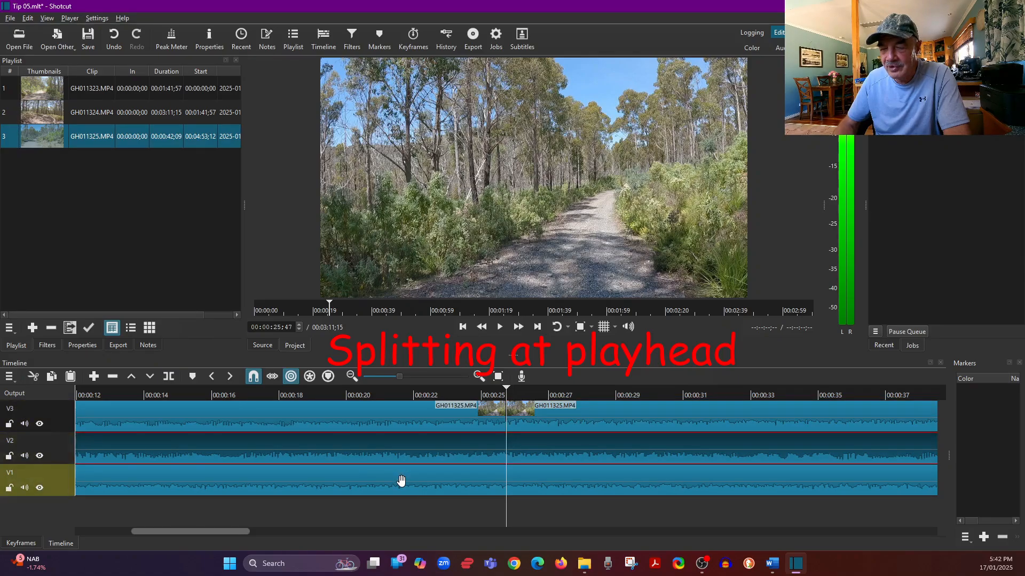
left_click(114, 37)
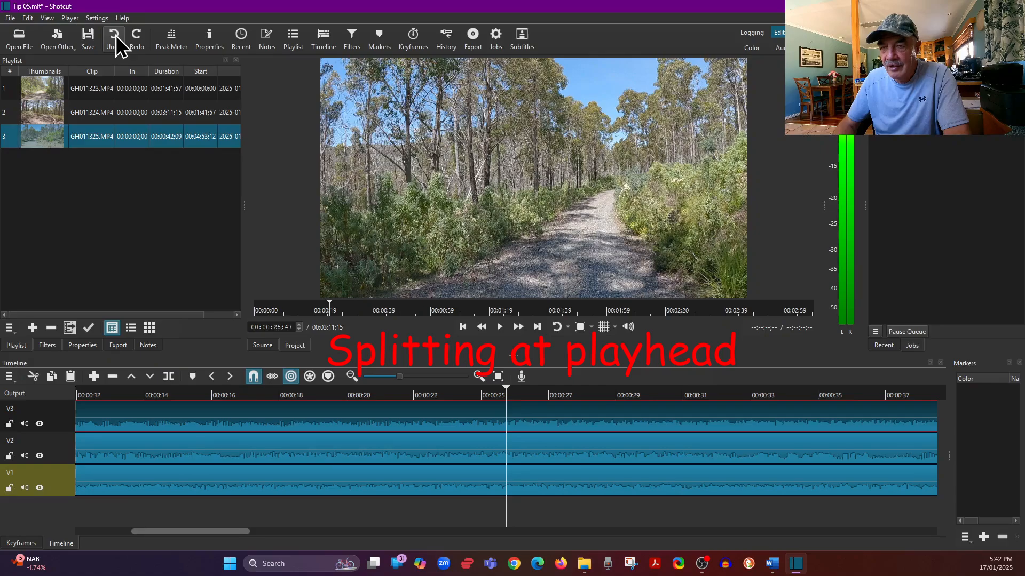
Split the clips on tracks V2, V1 and V3 individually at the playhead at 00:00:25;47.
left_click(440, 453)
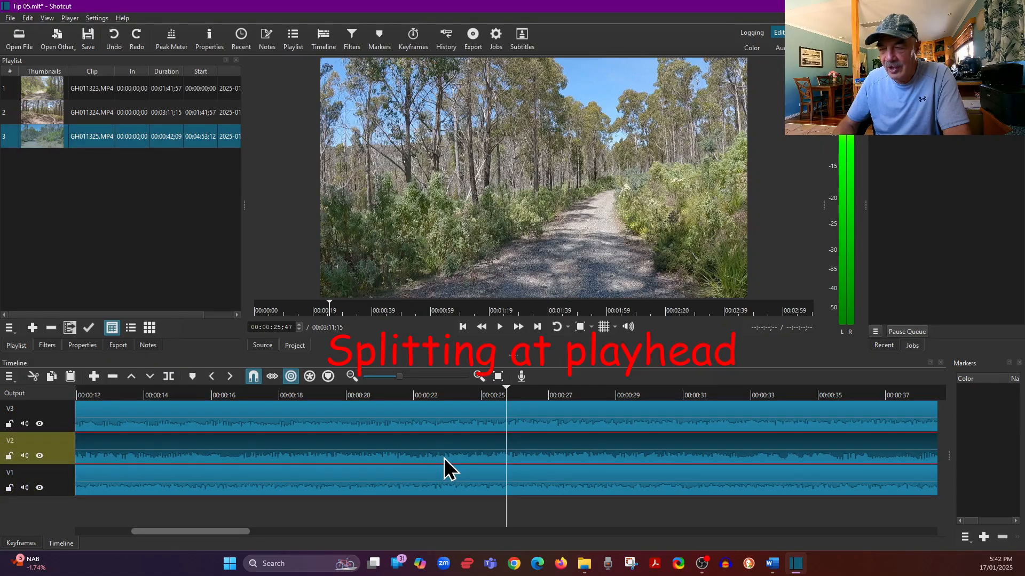
left_click(169, 376)
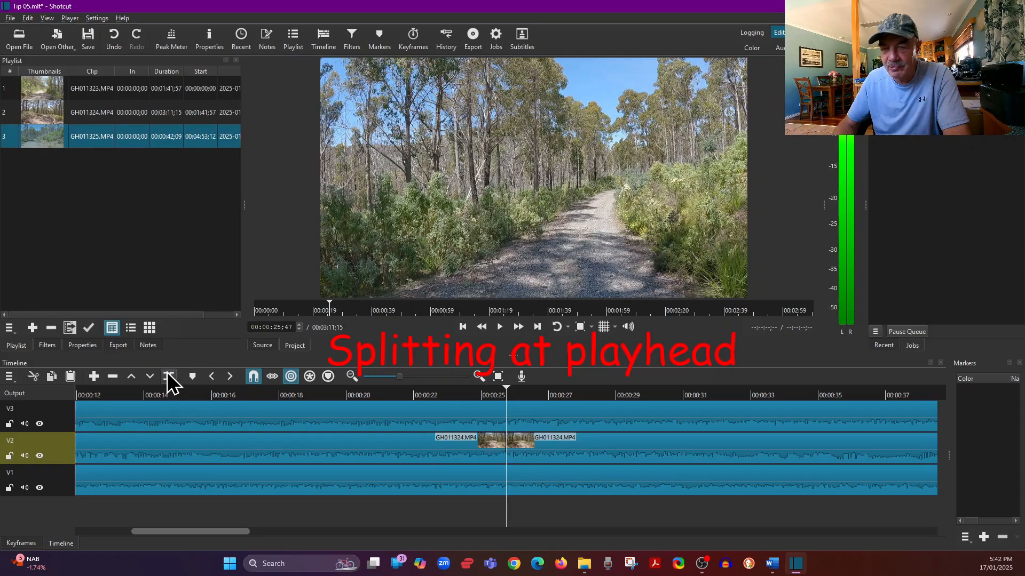
left_click(469, 420)
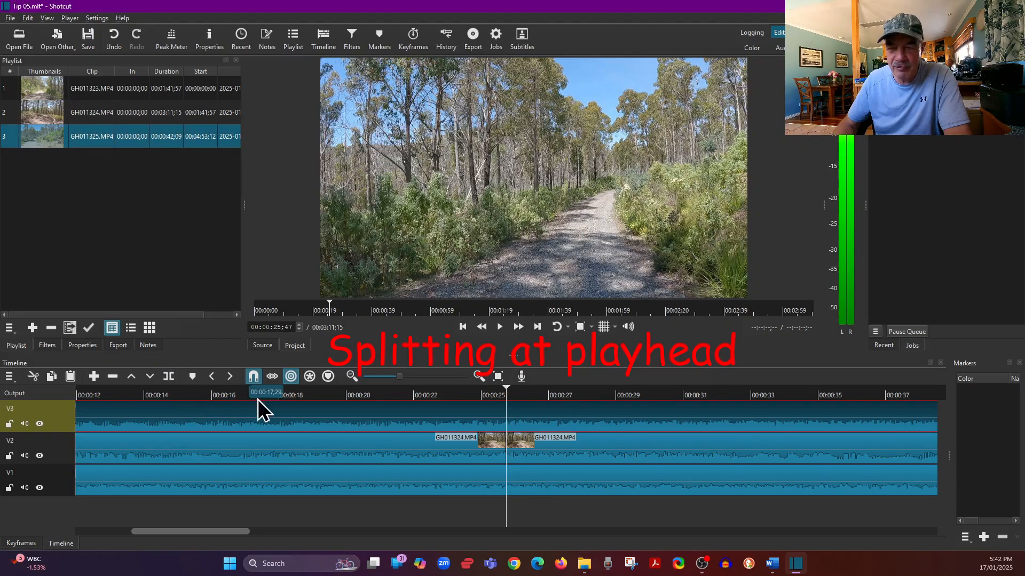
left_click(396, 452)
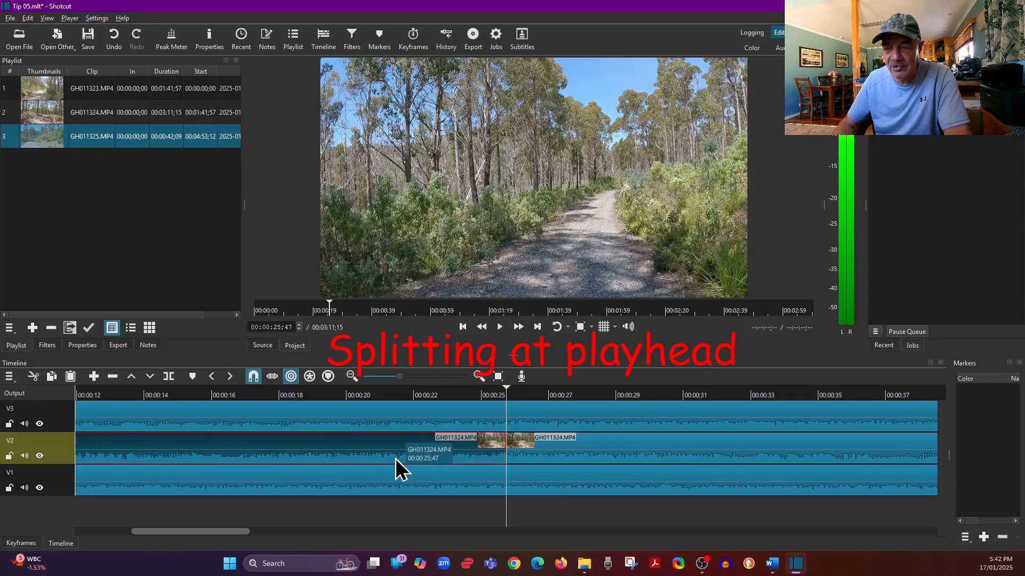
left_click(385, 478)
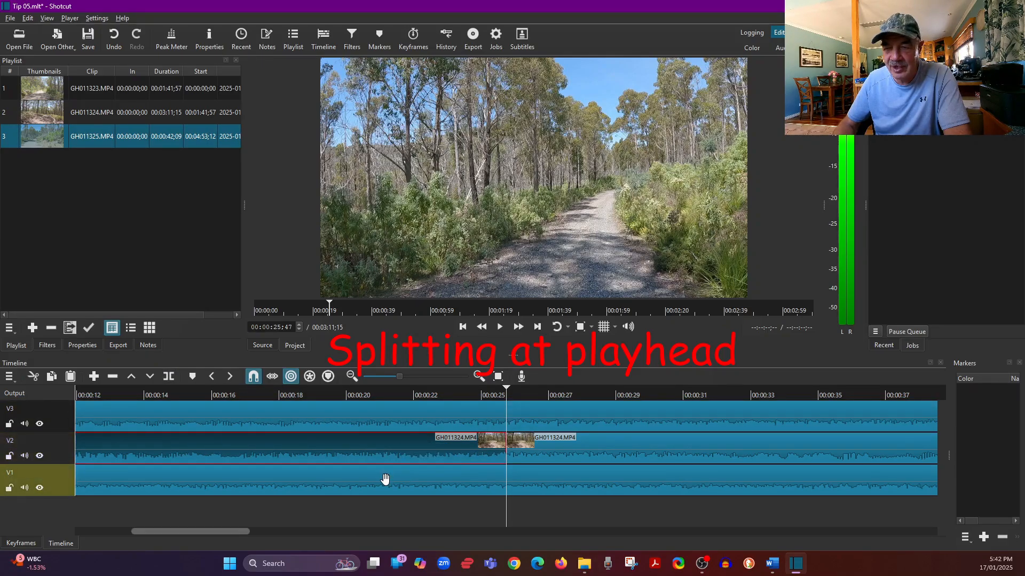
left_click(170, 377)
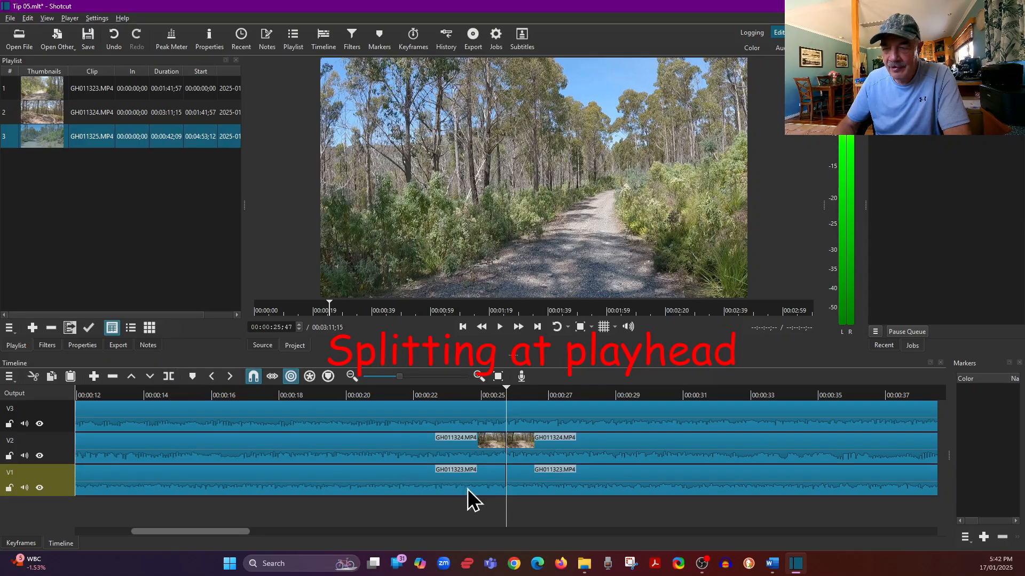
left_click(447, 418)
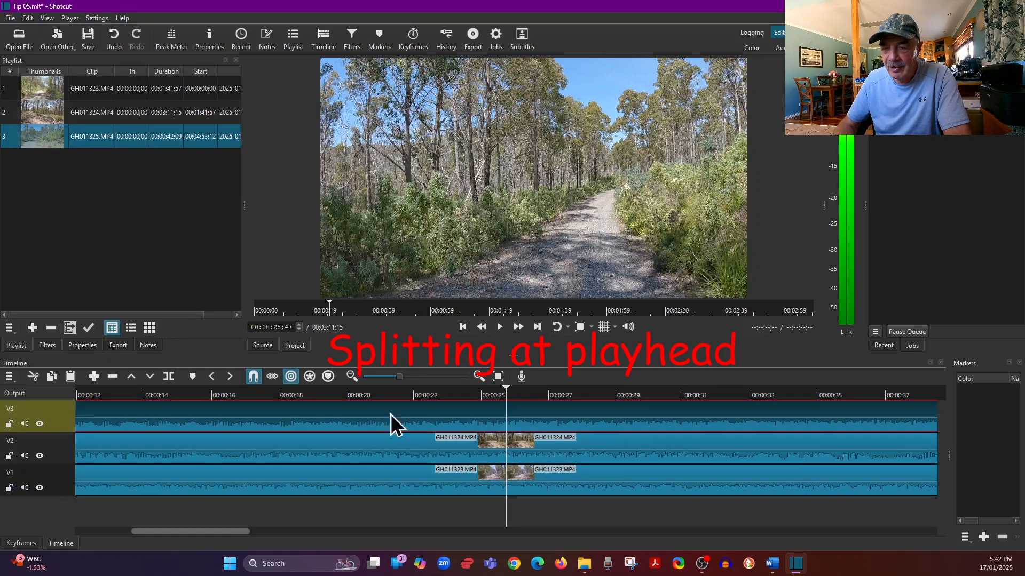
left_click(169, 376)
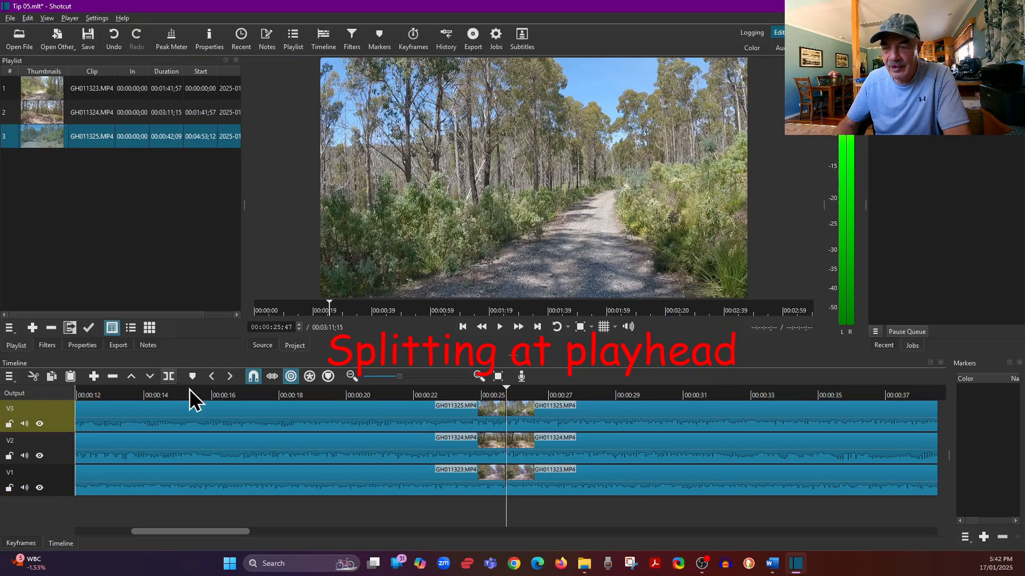
Delete the clip portions after the playhead on tracks V3, V2 and V1.
left_click(620, 430)
key("Delete")
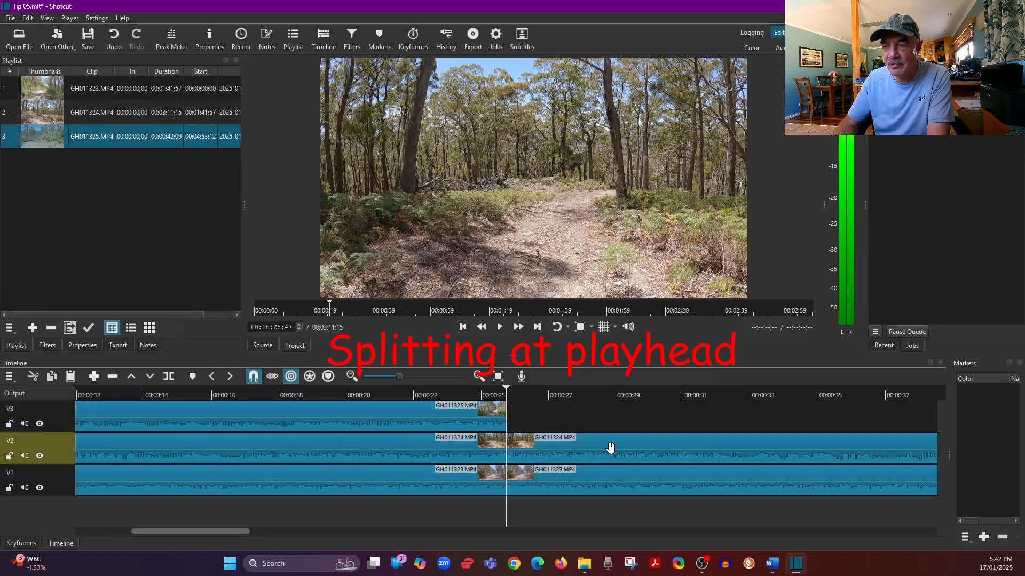
left_click(610, 447)
key("Delete")
left_click(597, 479)
key("Delete")
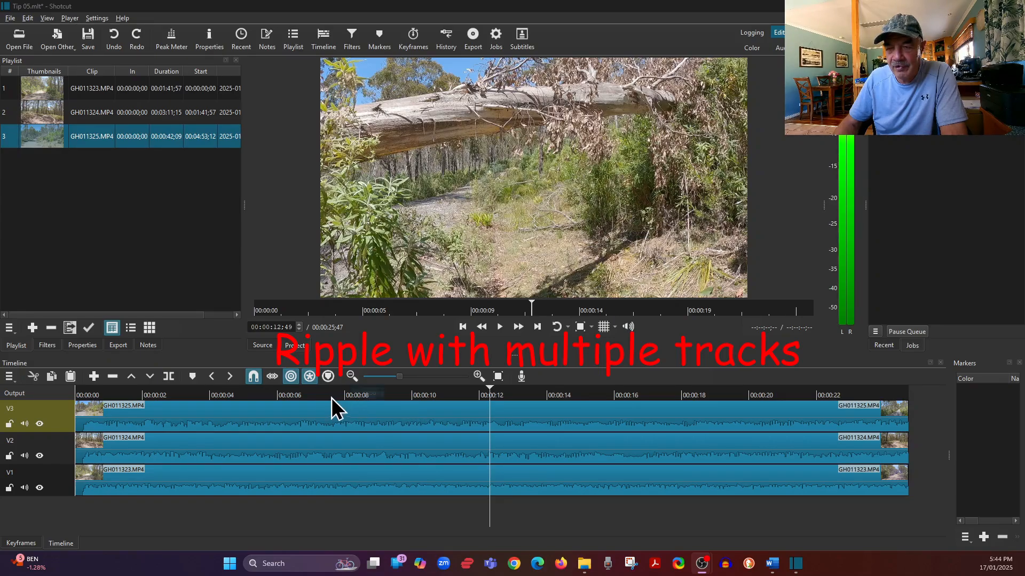
Turn off Ripple All Tracks with Ripple left on, and split the V3 clip at the playhead at 00:00:12;49.
left_click(309, 376)
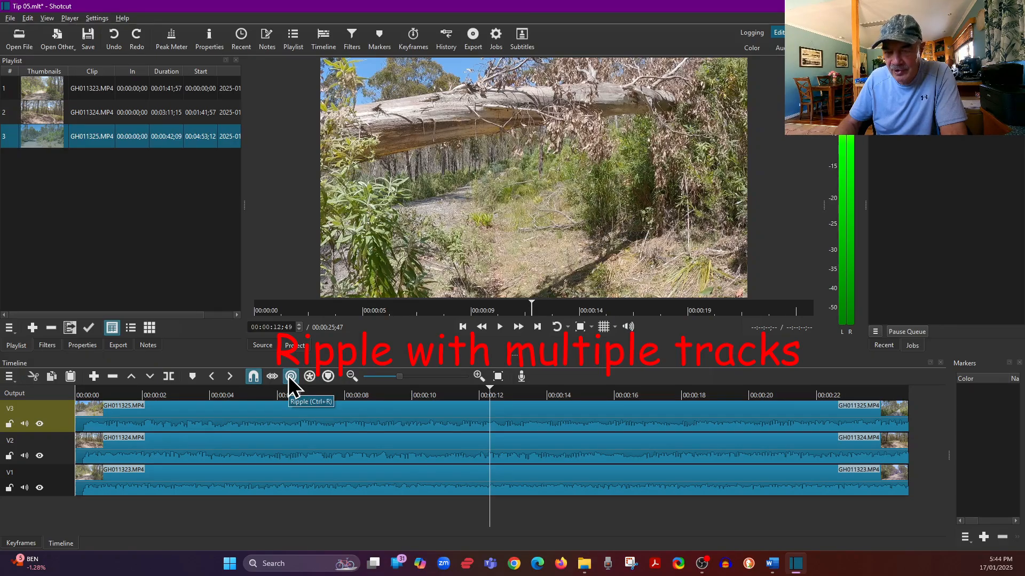
left_click(291, 376)
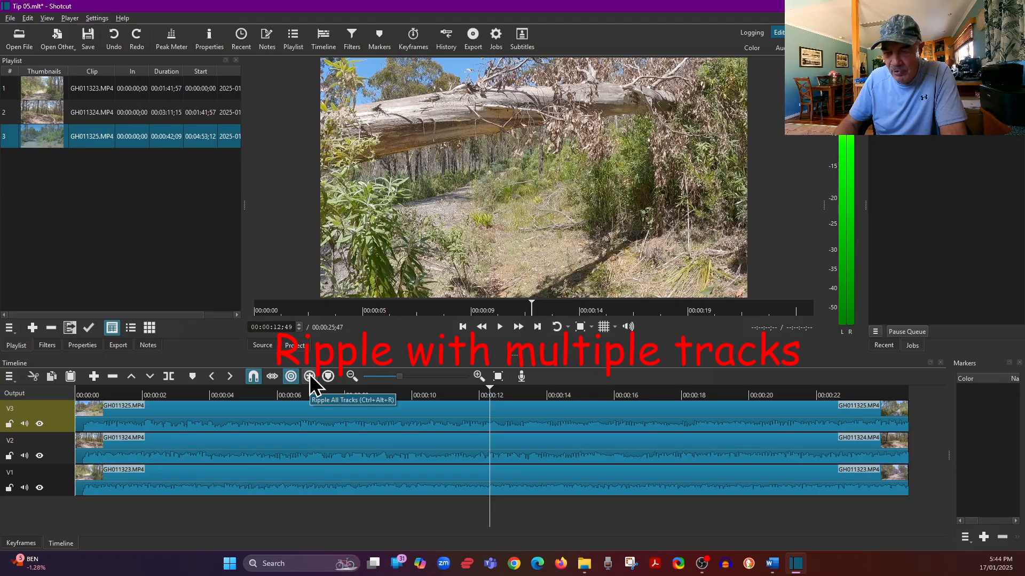
left_click(428, 424)
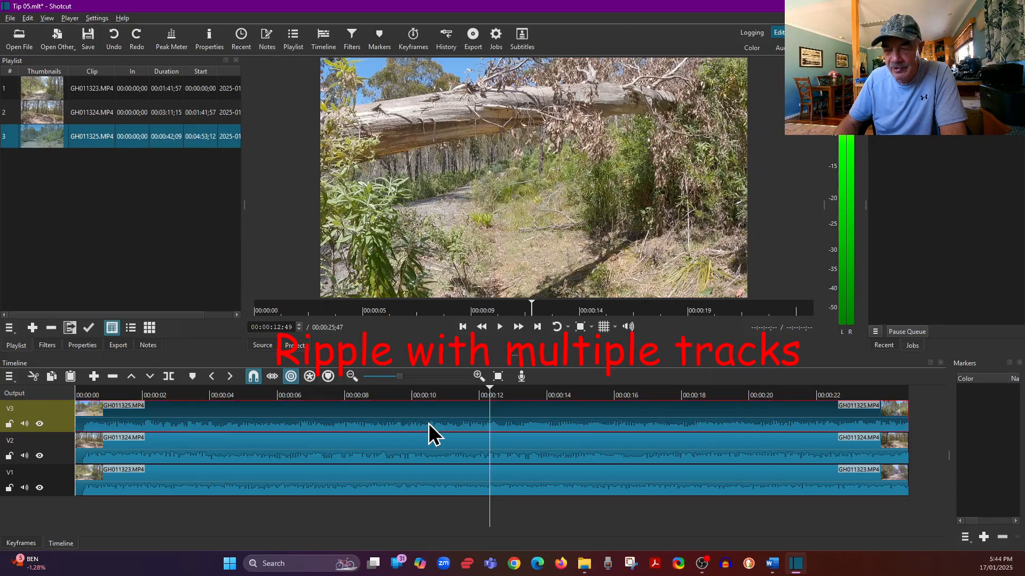
left_click(170, 377)
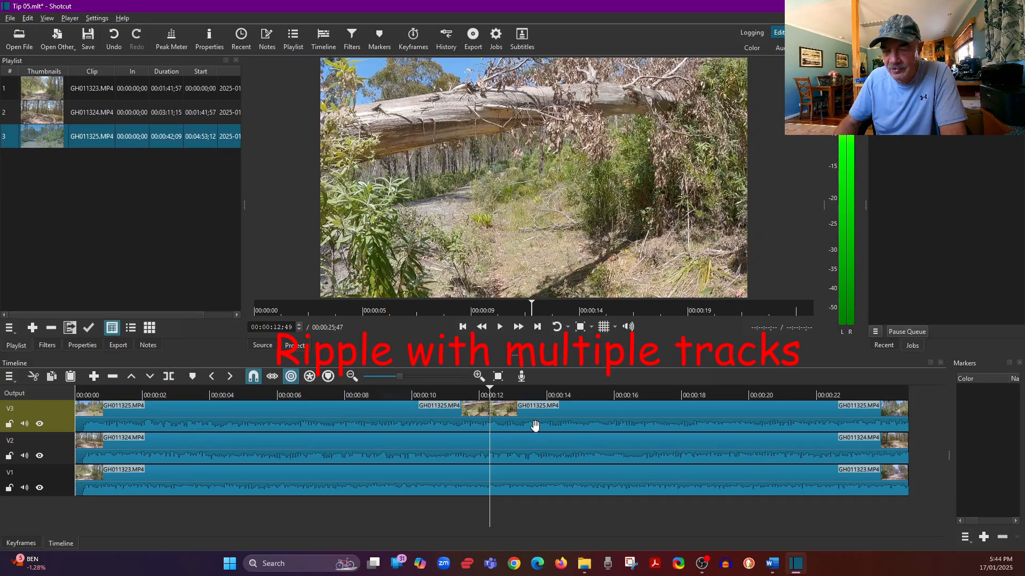
Shift the second V3 half about 1.5 seconds later on its track, and undo the move.
left_click_drag(541, 423, 603, 423)
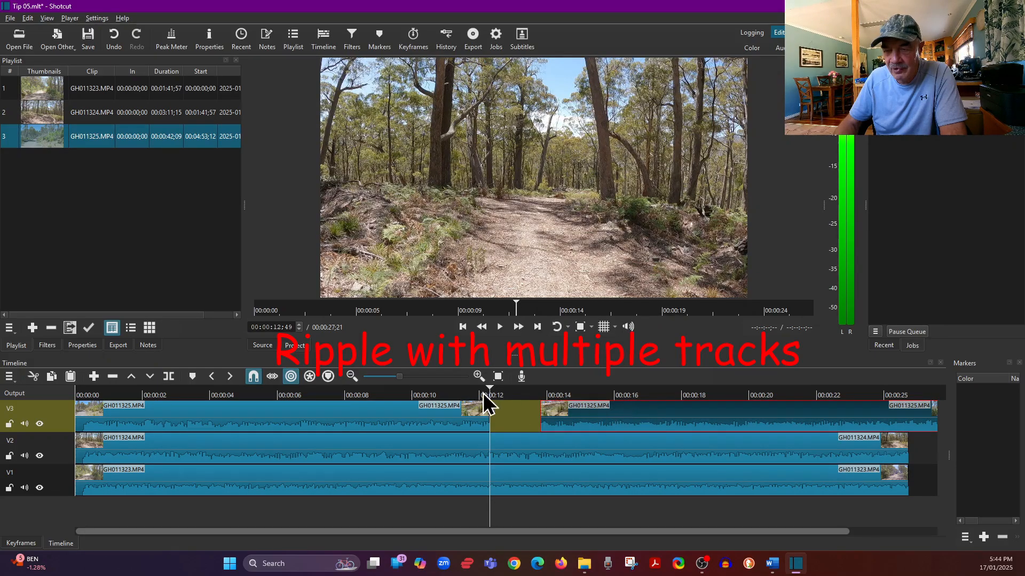
left_click(115, 36)
left_click(114, 36)
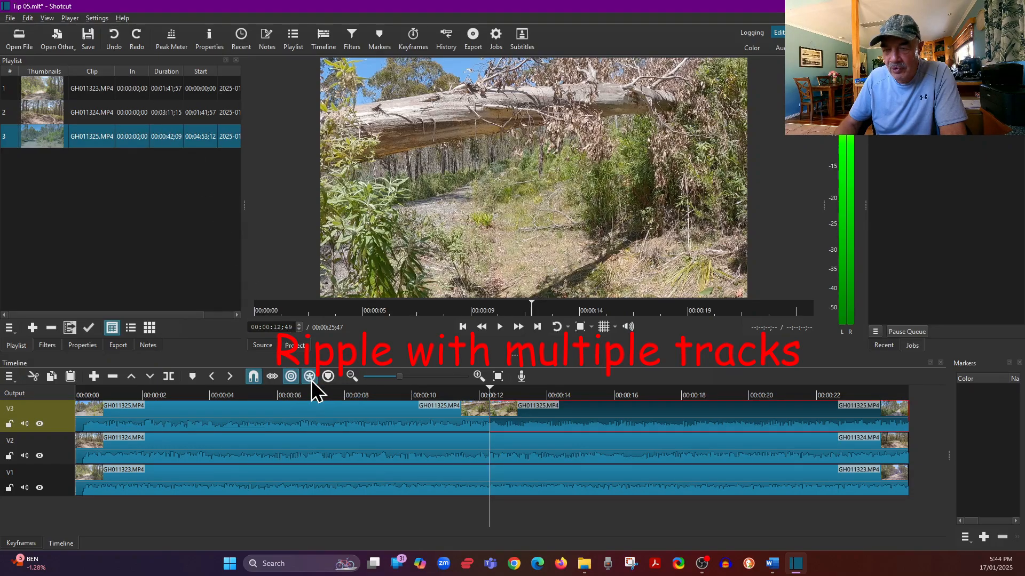
With Ripple All Tracks on, shift the second V3 half about 1.75 seconds later to open a gap across all tracks.
left_click(430, 413)
left_click(534, 417)
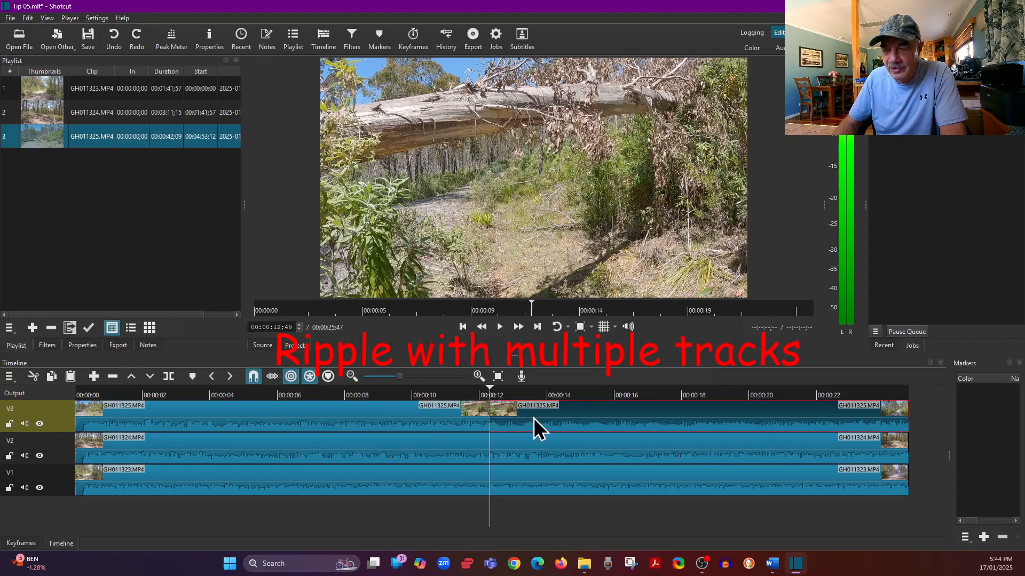
left_click(541, 455)
left_click(542, 481)
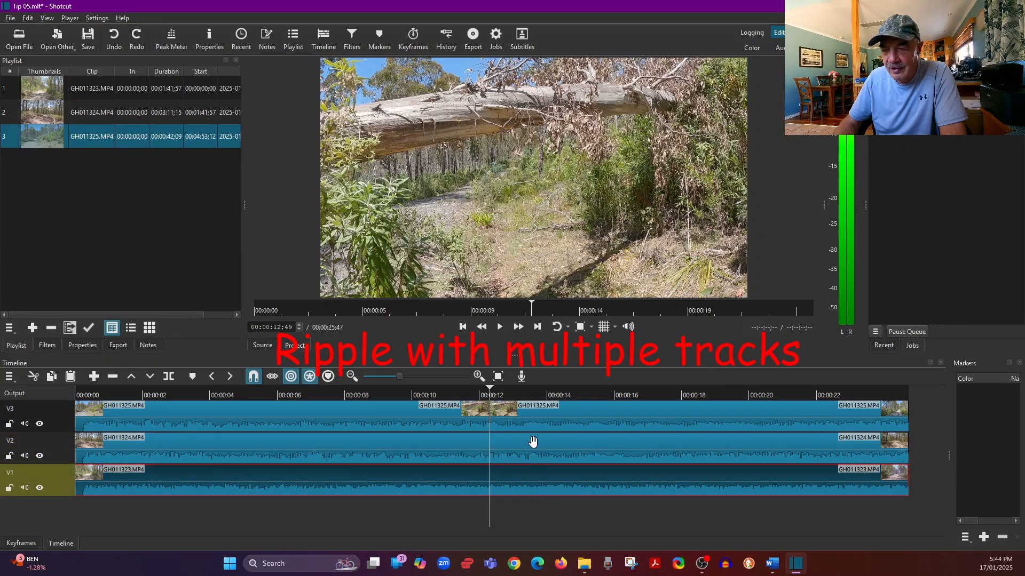
left_click(533, 423)
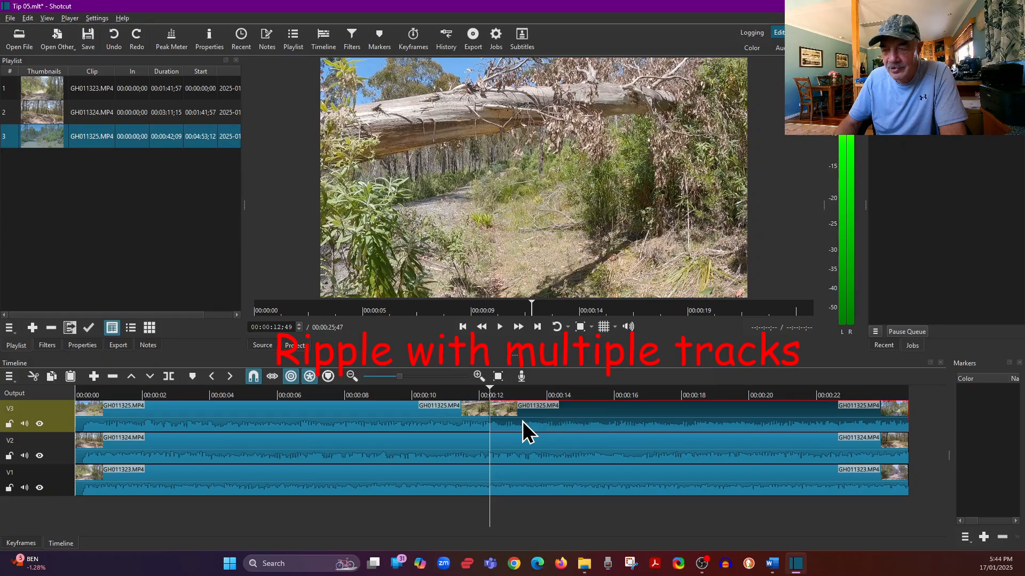
left_click_drag(523, 423, 584, 419)
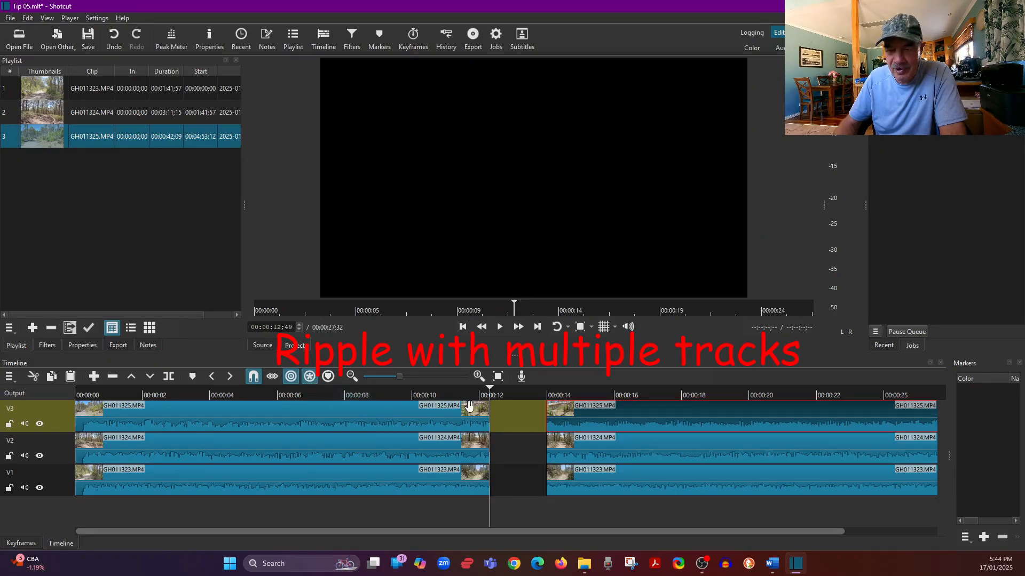
Turn off Ripple All Tracks and split the V3 clip at the playhead at 00:00:13;43.
left_click(311, 377)
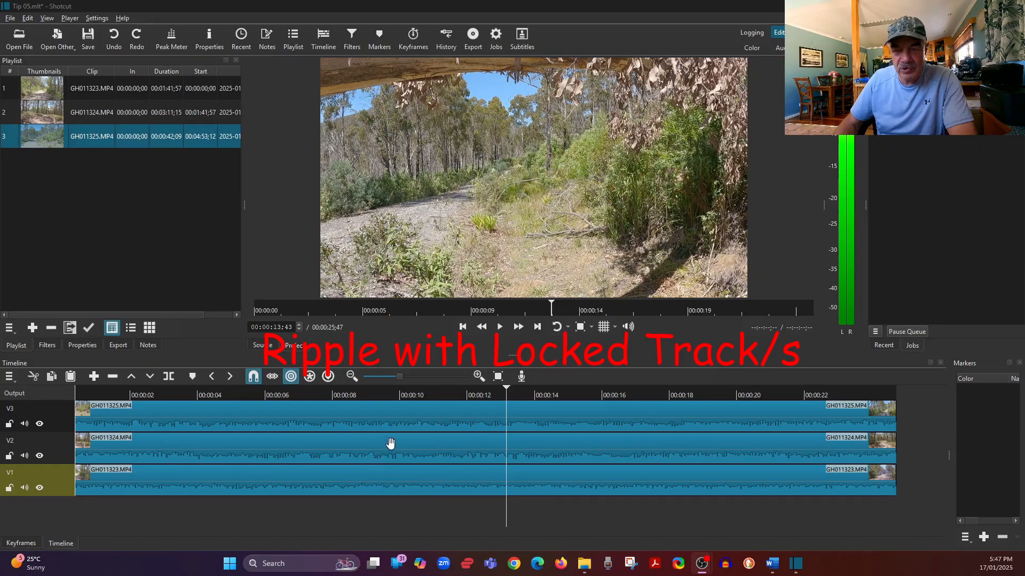
left_click(540, 424)
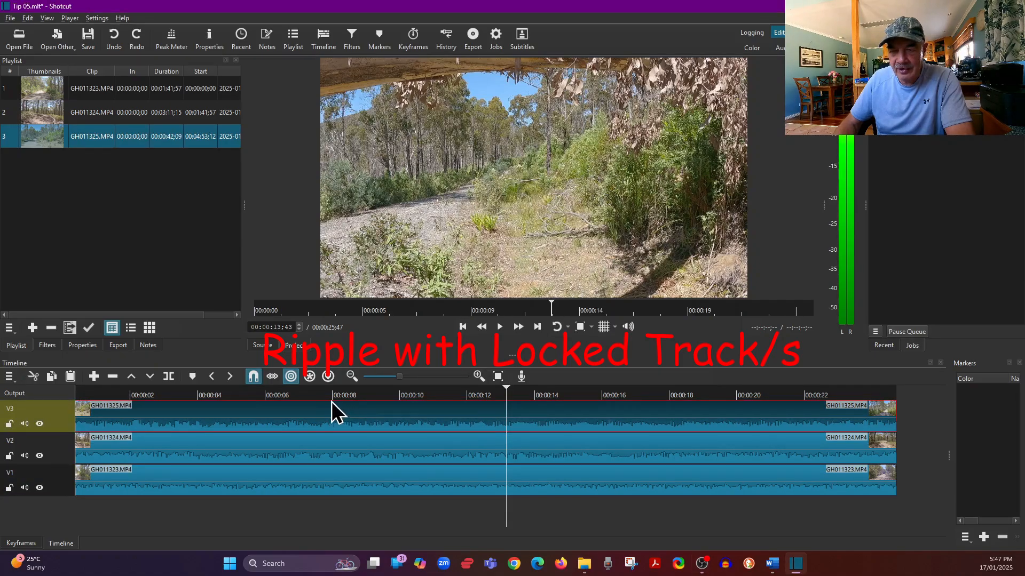
left_click(170, 378)
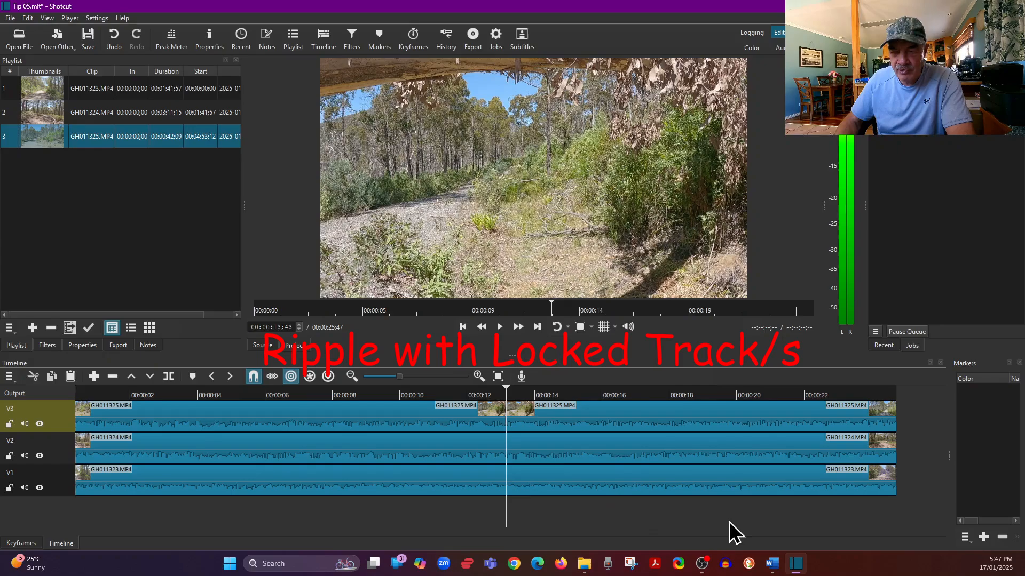
Lock track V2, and shift the second V3 half about 2 seconds later and back against the first half.
left_click(422, 457)
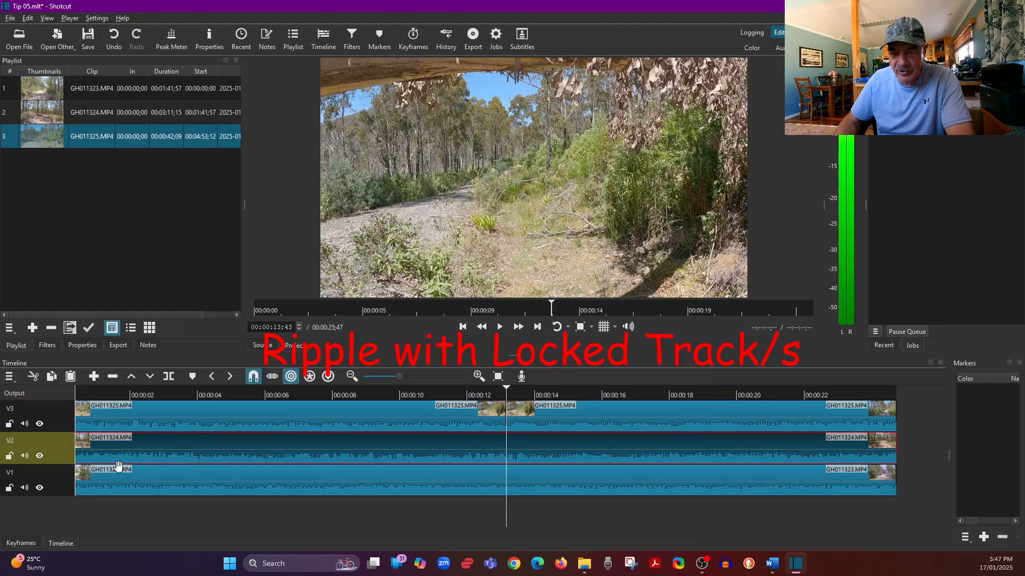
left_click(10, 456)
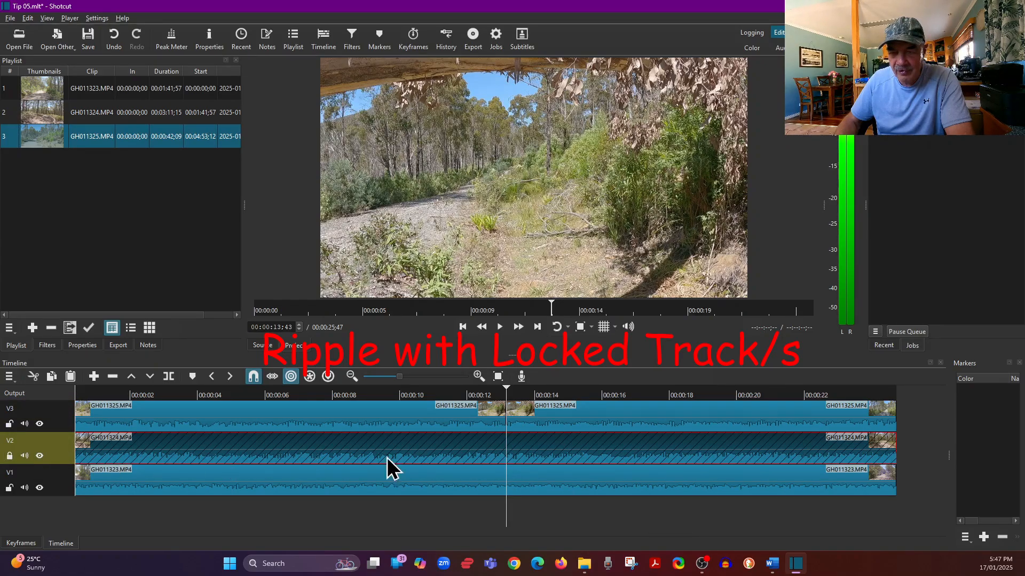
left_click(553, 417)
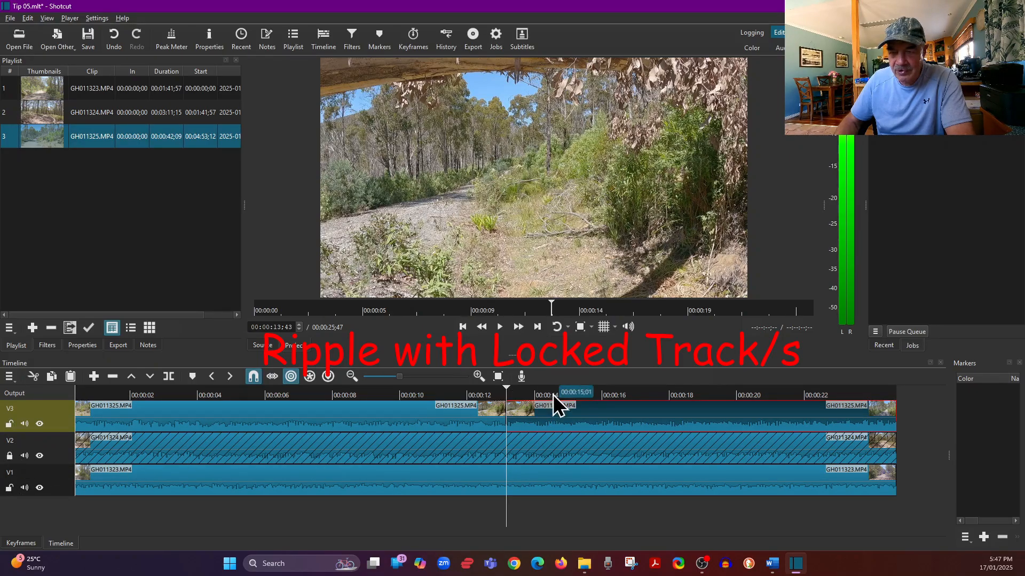
left_click_drag(547, 418, 623, 420)
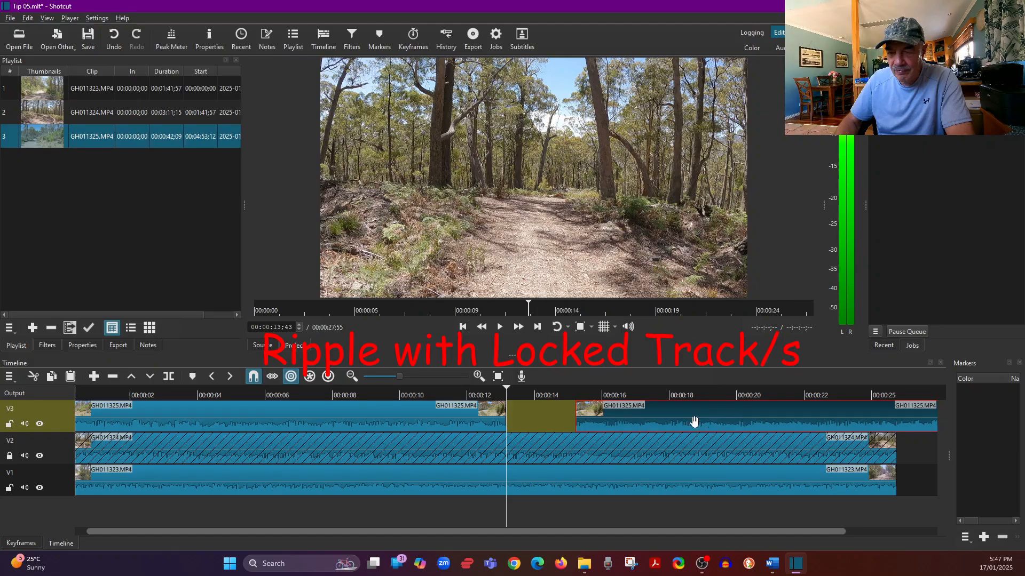
left_click_drag(731, 420, 653, 421)
Turn on Ripple All Tracks, shift the second V3 half about 2 seconds later, reduce the gap to about 1.5 seconds, and undo the shift.
left_click(310, 376)
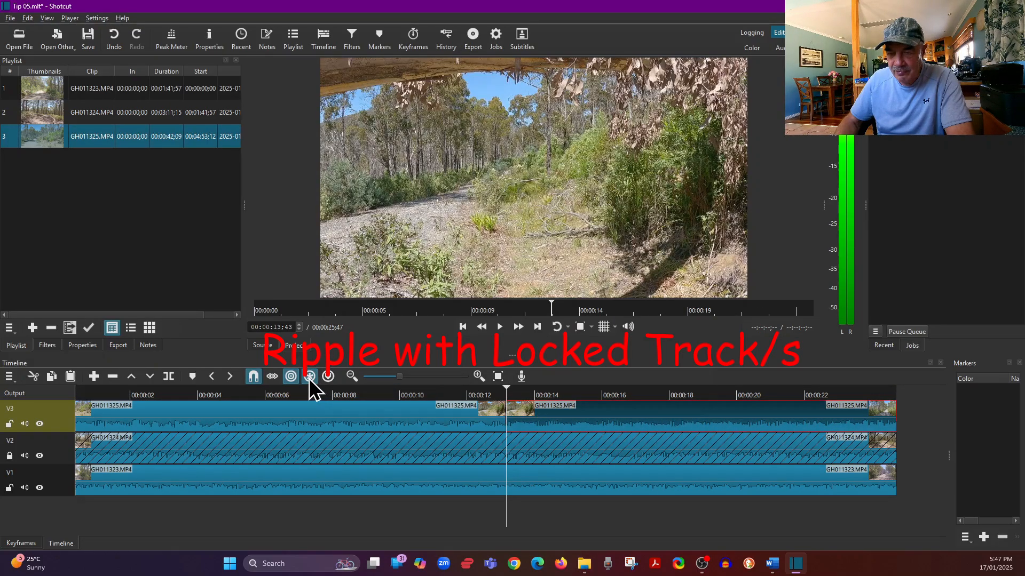
left_click_drag(582, 420, 660, 422)
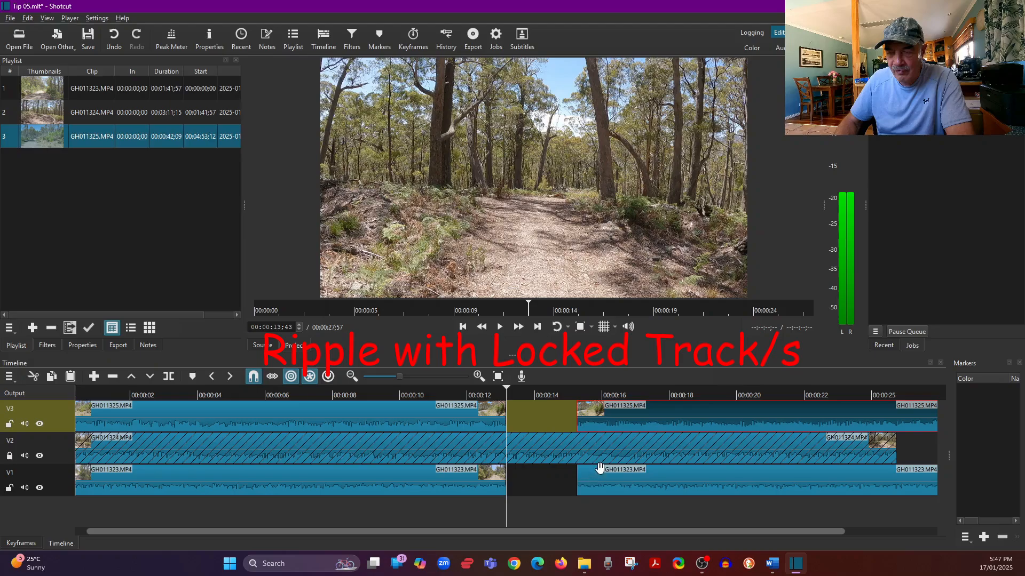
mouse_move(637, 417)
left_mouse_down()
mouse_move(742, 417)
mouse_move(623, 416)
left_mouse_up()
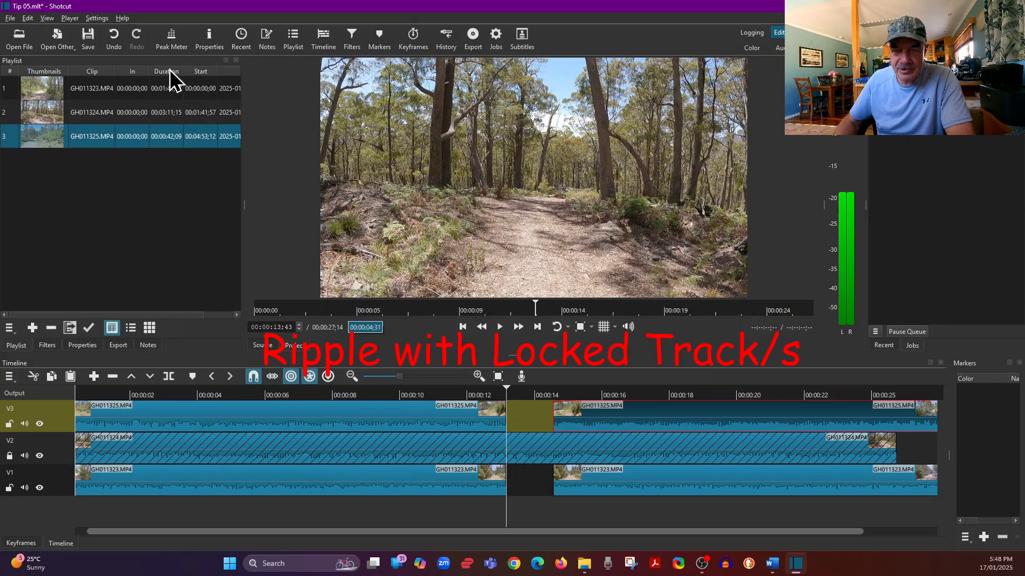
left_click(117, 37)
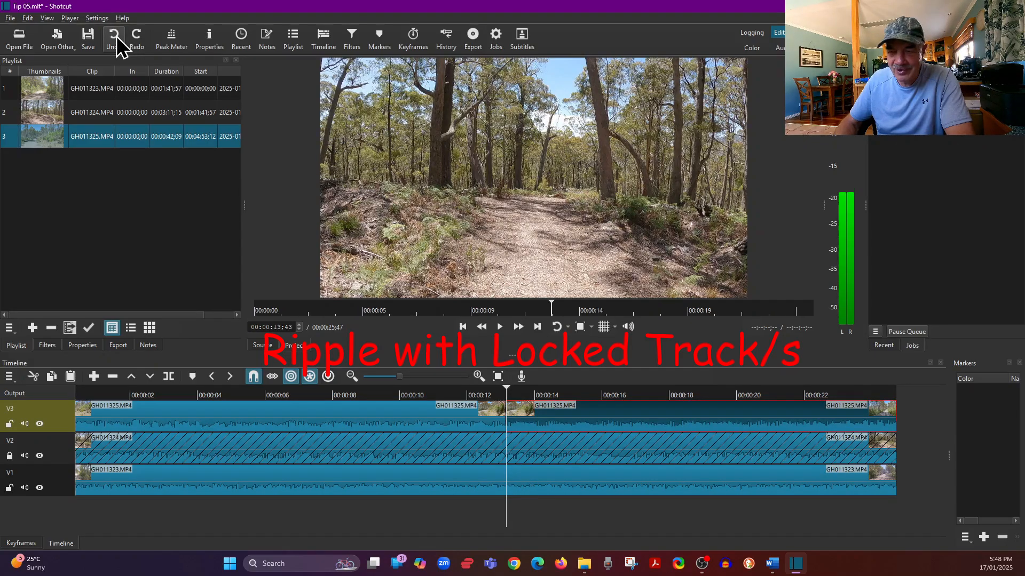
Undo the last edit, and add a marker at the V3 split point, adjusted to 00:00:13;43.
left_click(117, 37)
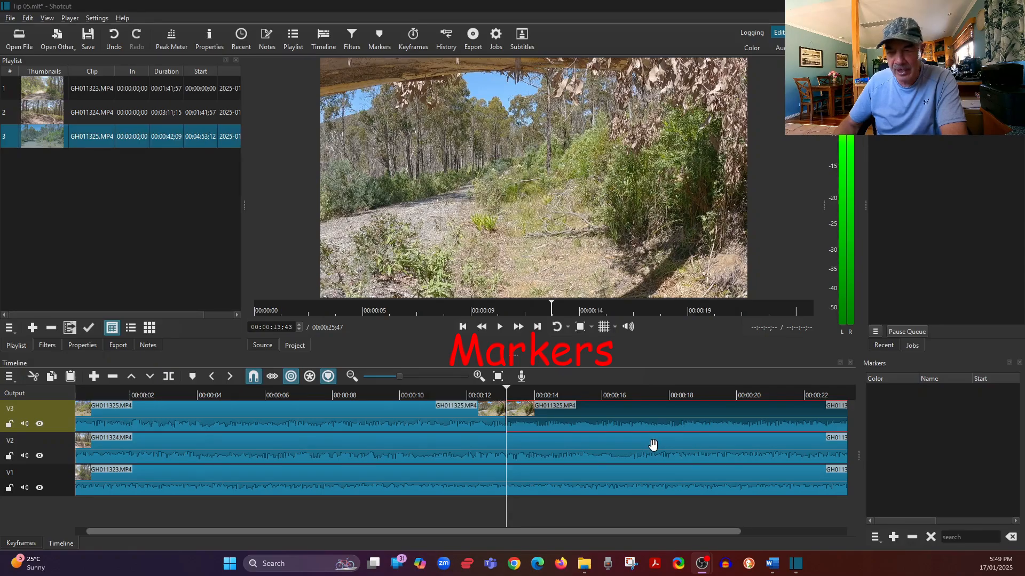
left_click(436, 396)
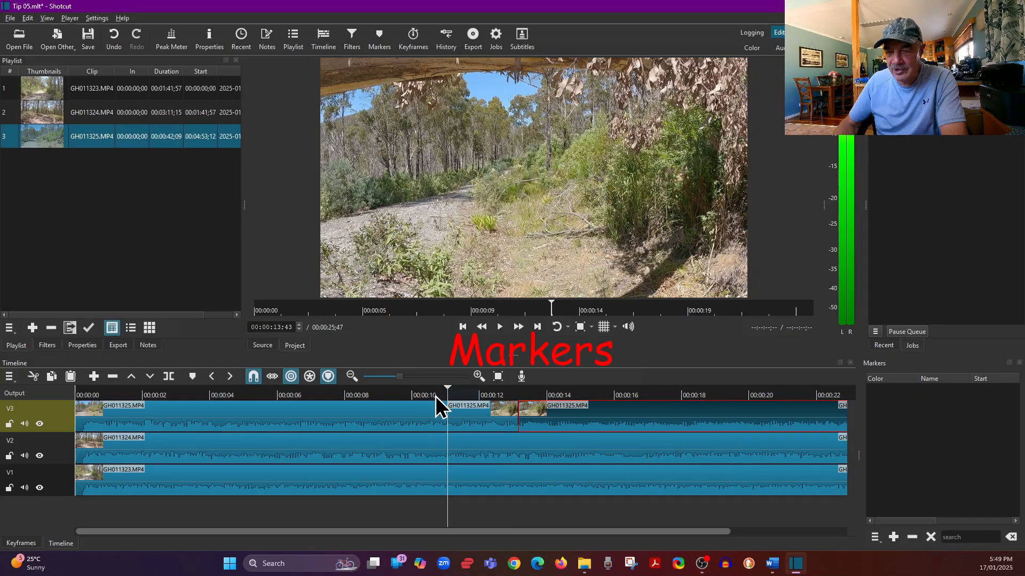
left_click(514, 395)
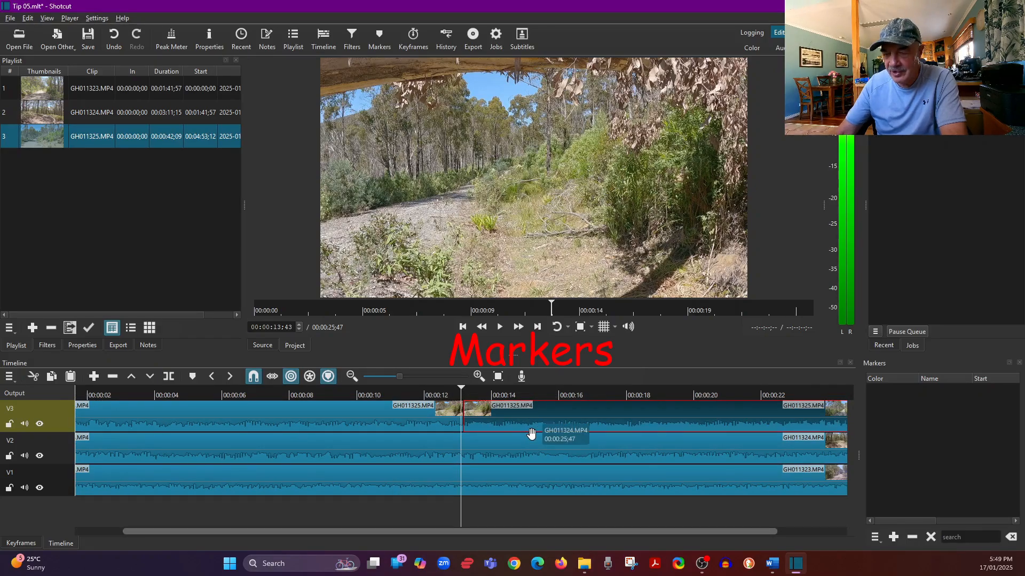
key("Right")
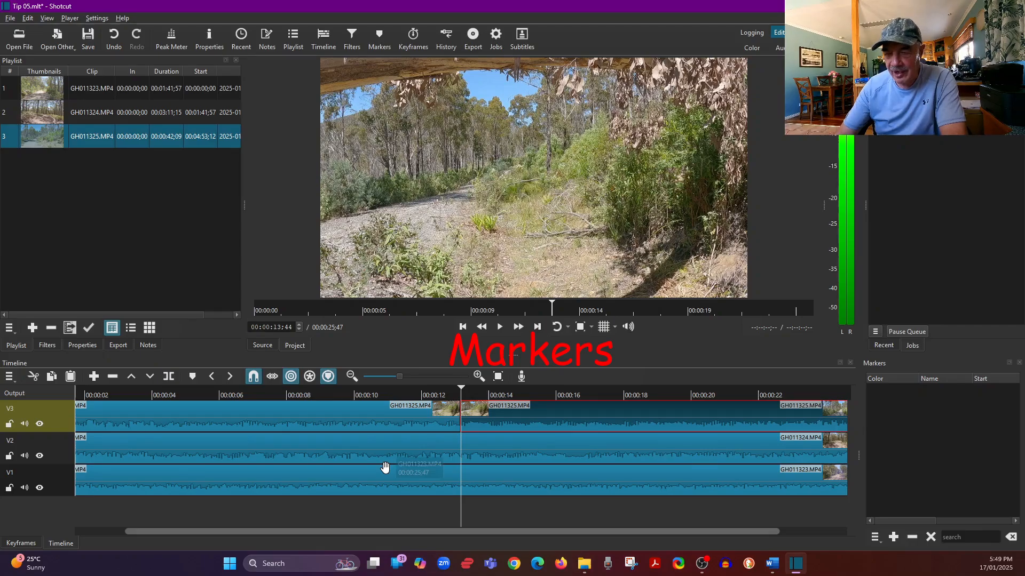
key("m")
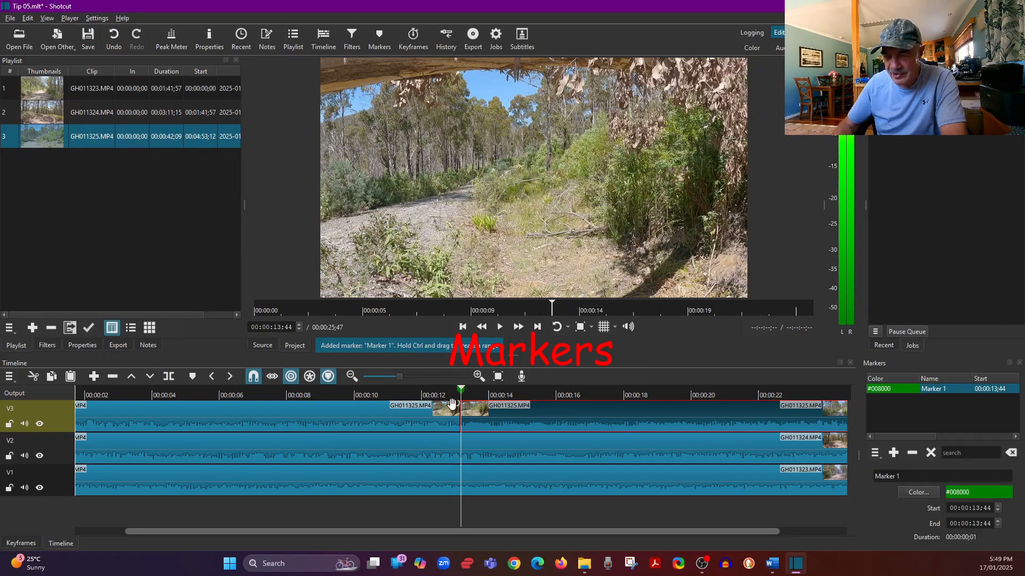
scroll(447, 403, "up", 2)
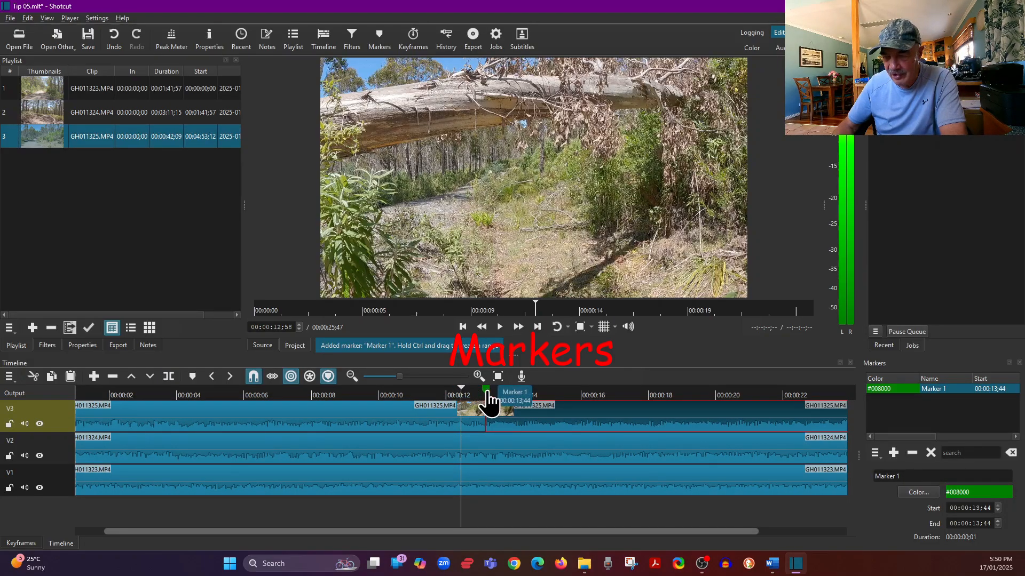
mouse_move(486, 392)
left_mouse_down()
mouse_move(521, 392)
mouse_move(485, 392)
left_mouse_up()
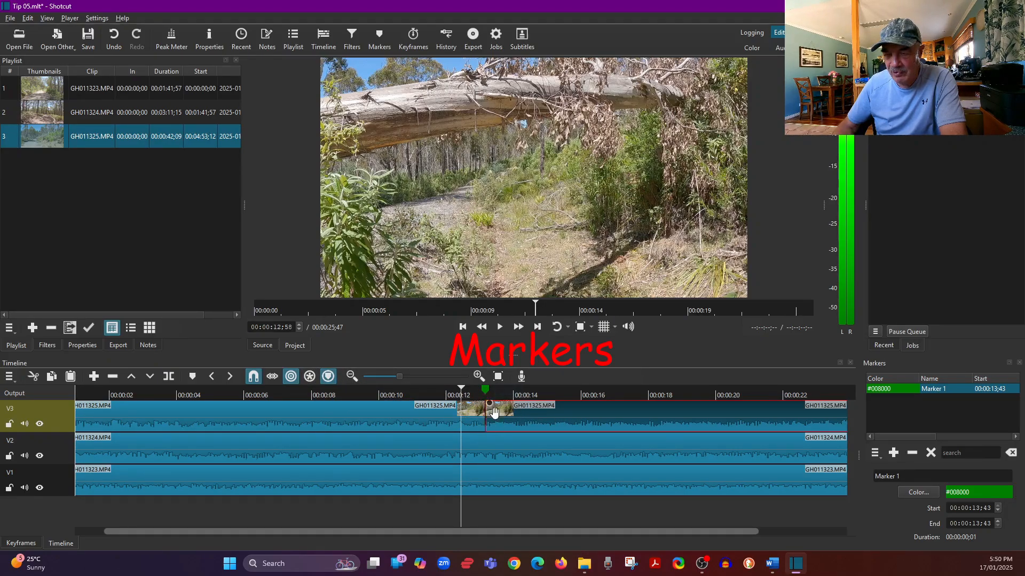
Shift the second V3 half later and back with Ripple Markers on, and repeat with Ripple Markers off, by about 3 seconds.
mouse_move(524, 424)
left_mouse_down()
mouse_move(584, 425)
mouse_move(539, 423)
left_mouse_up()
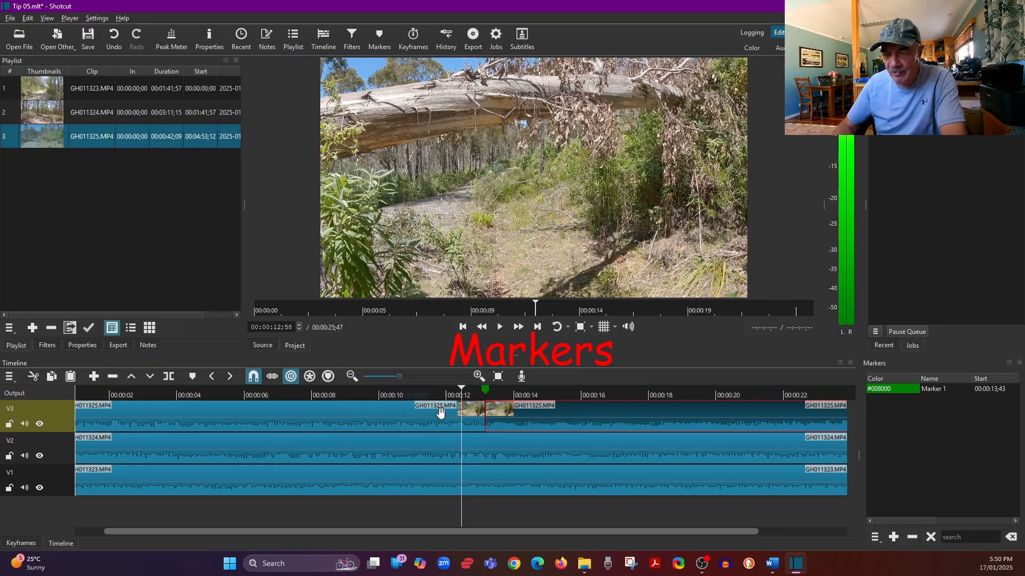
left_click_drag(524, 422, 621, 425)
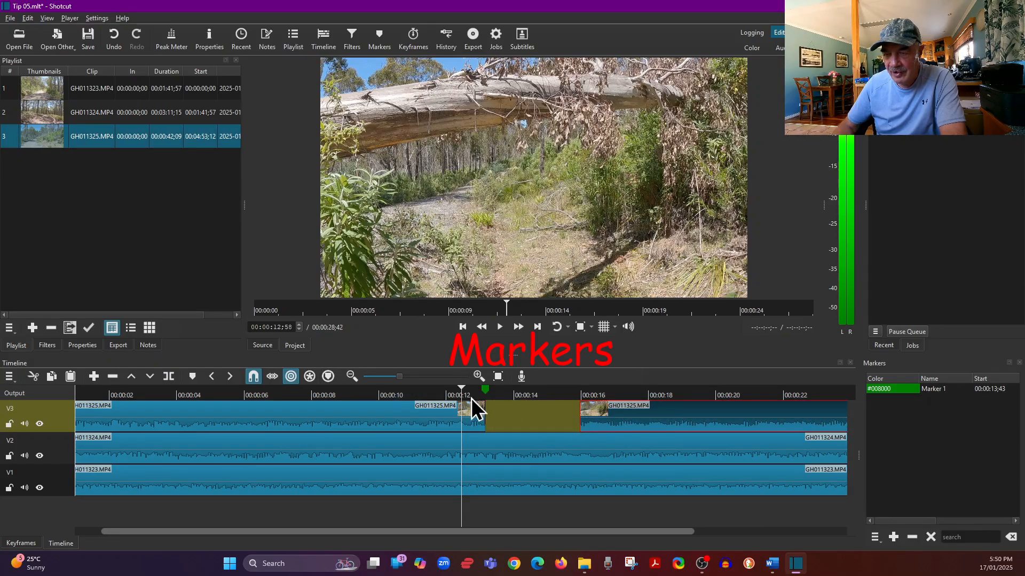
left_click_drag(621, 415, 524, 413)
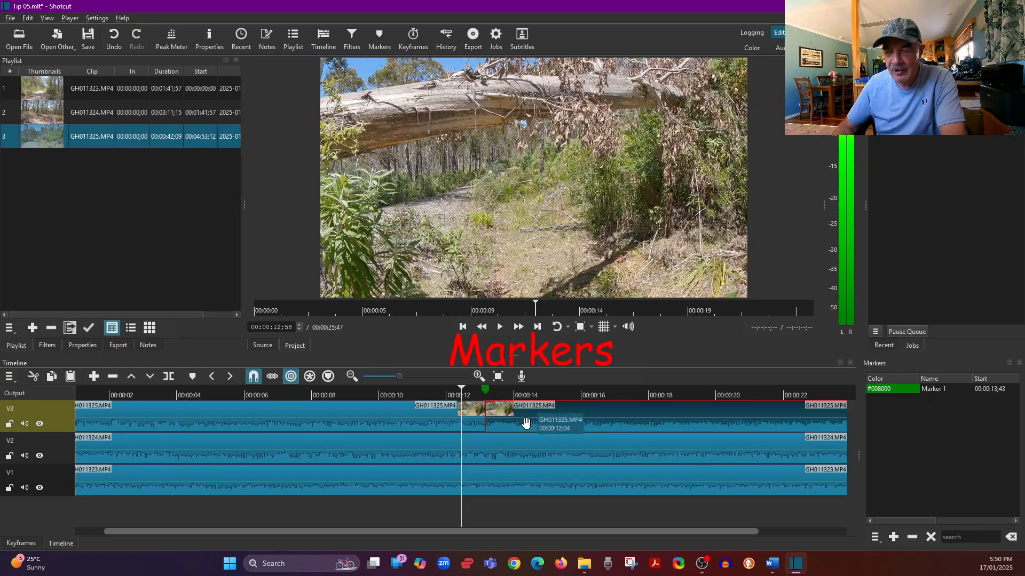
Split the V1 clip at 00:00:14;59, and shift its second half later and back with Ripple Markers on.
left_click(514, 479)
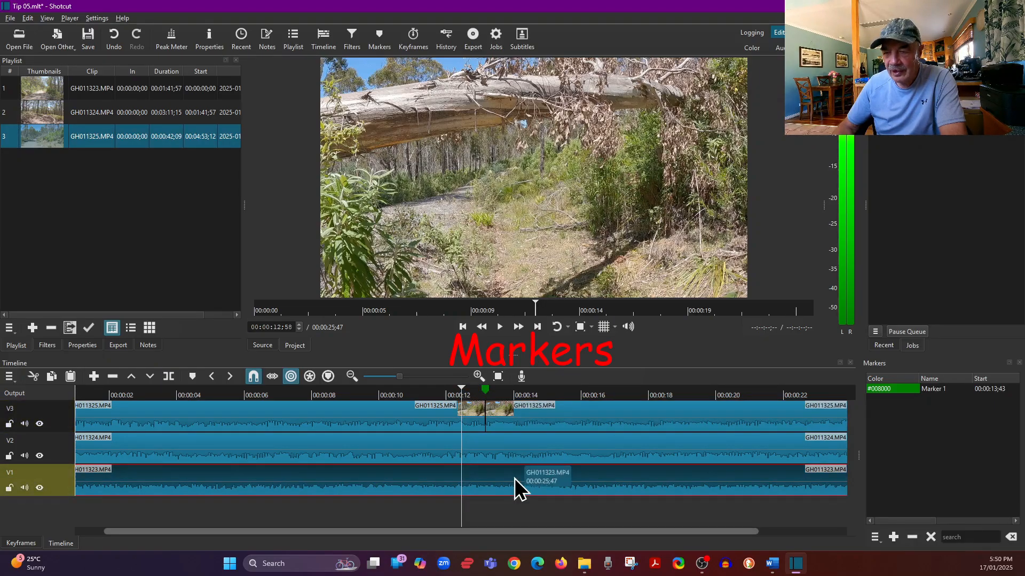
scroll(525, 395, "down", 1)
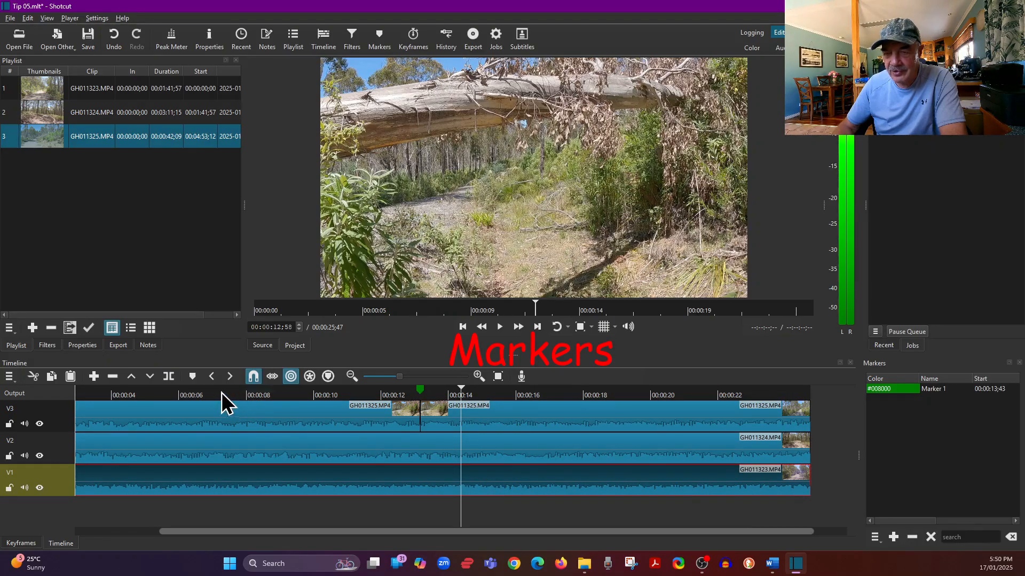
left_click(168, 376)
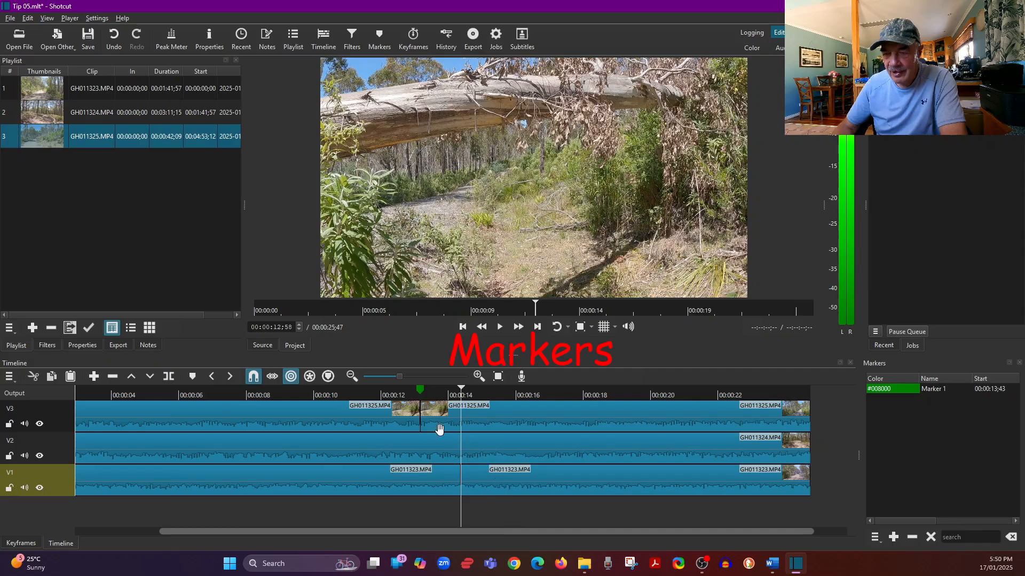
left_click(328, 376)
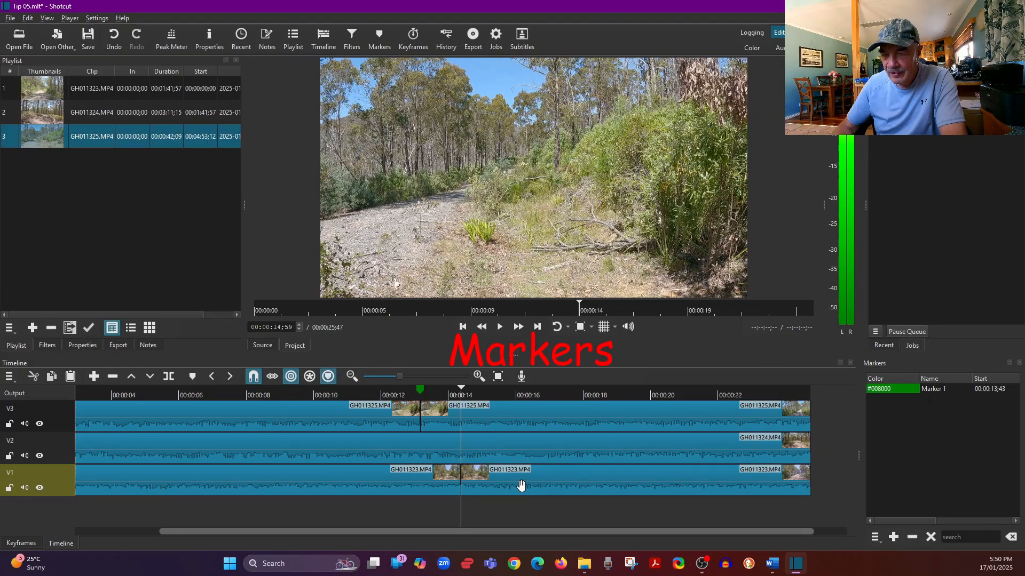
left_click_drag(521, 485, 555, 483)
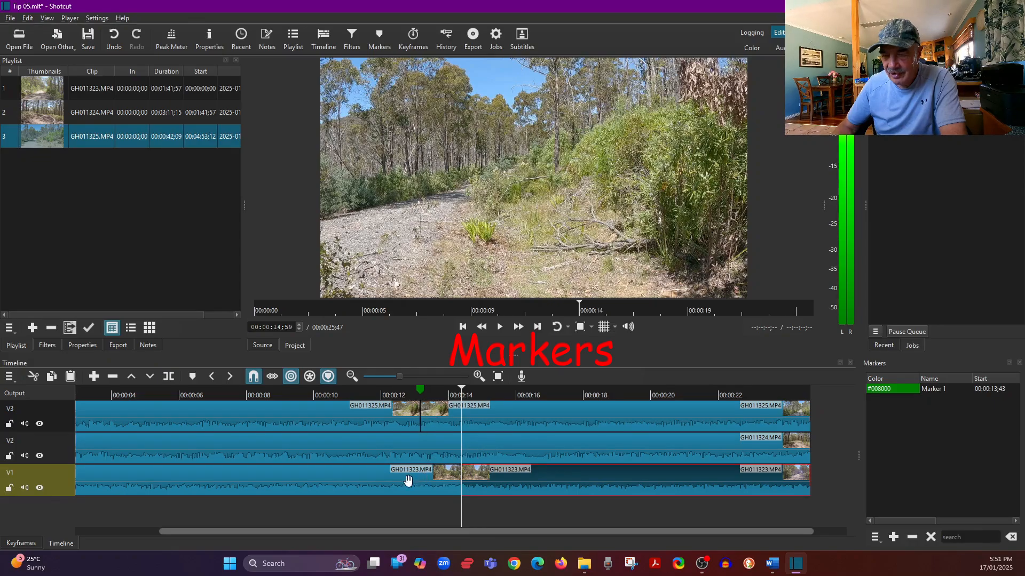
left_click(376, 450)
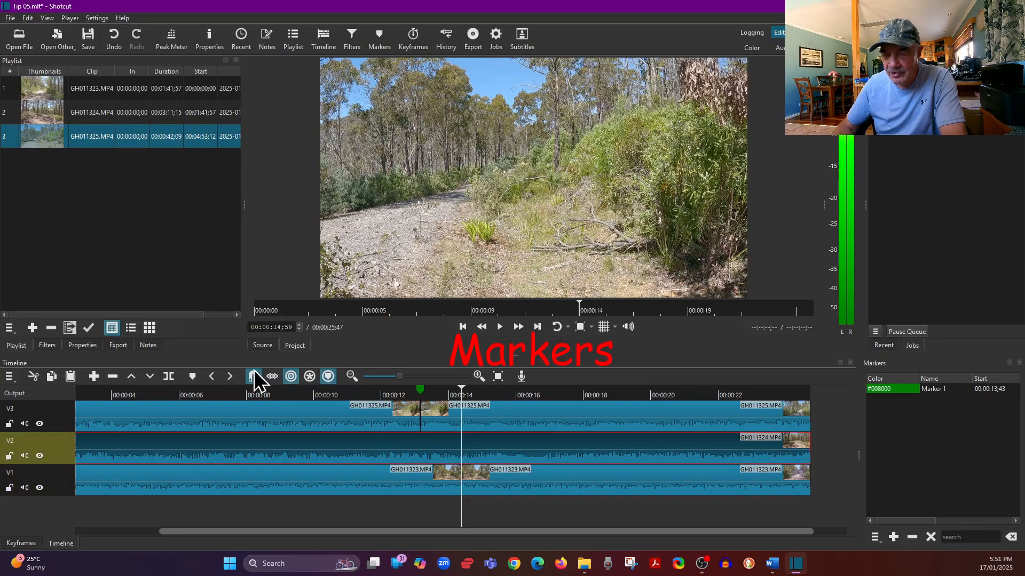
left_click(168, 377)
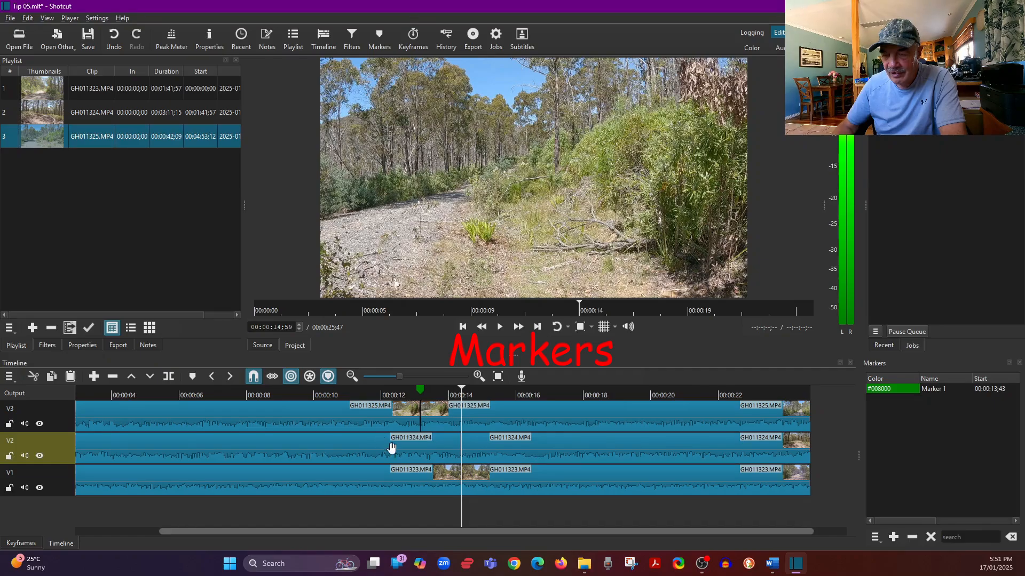
left_click(350, 455)
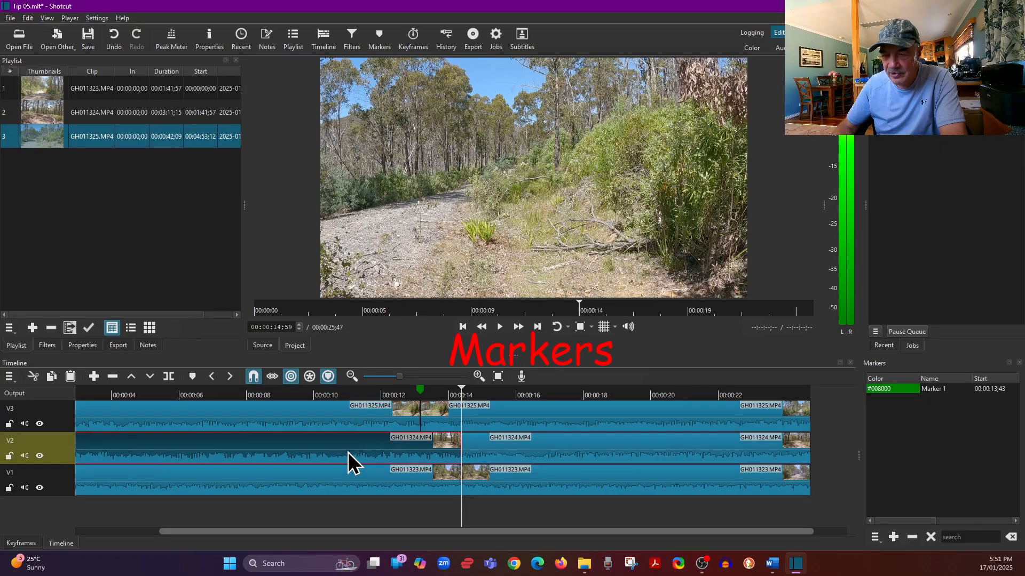
left_click(117, 40)
Split the V2 clip at the playhead at 00:00:11;54.
scroll(360, 421, "up", 3)
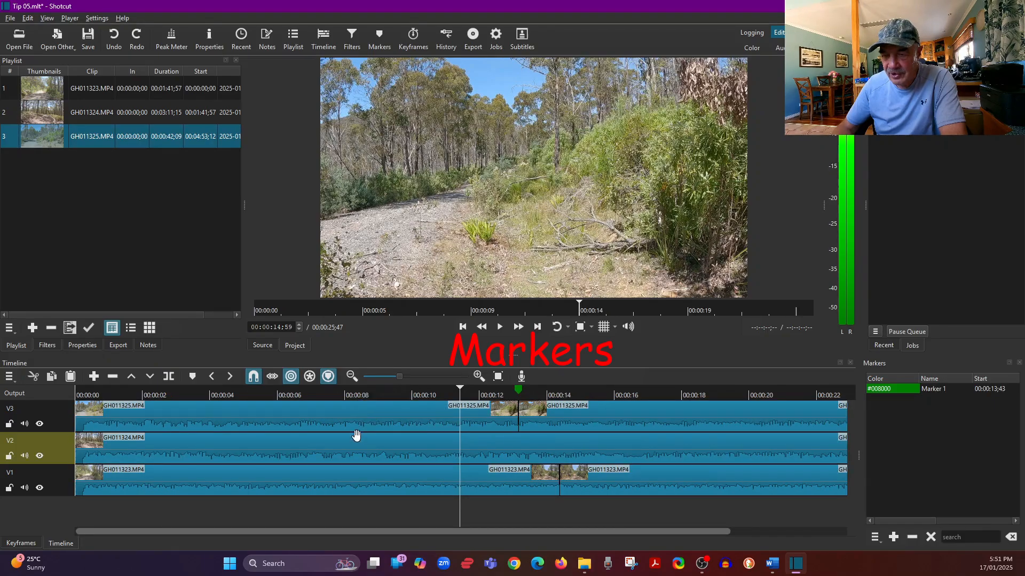
left_click(358, 455)
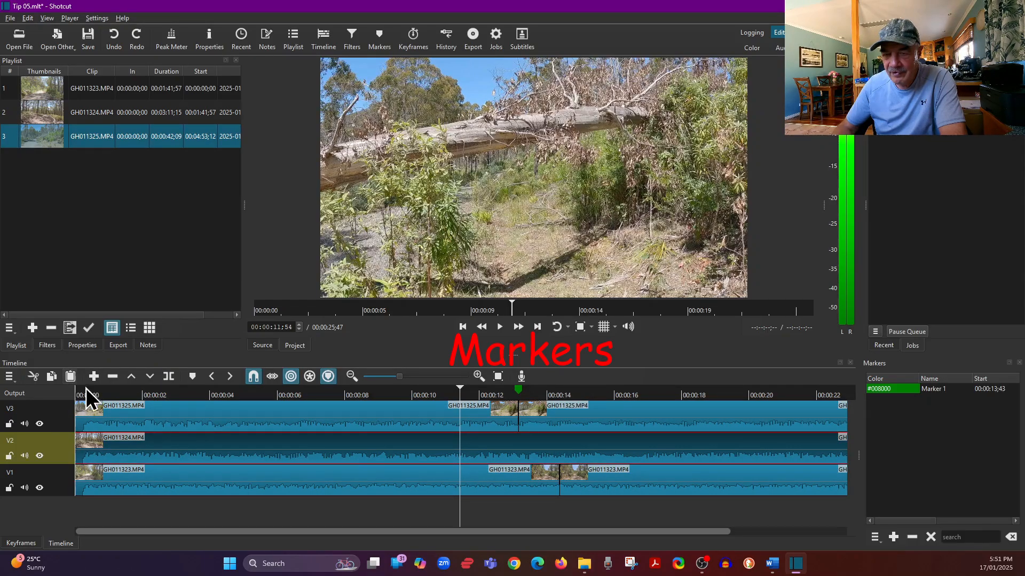
left_click(169, 376)
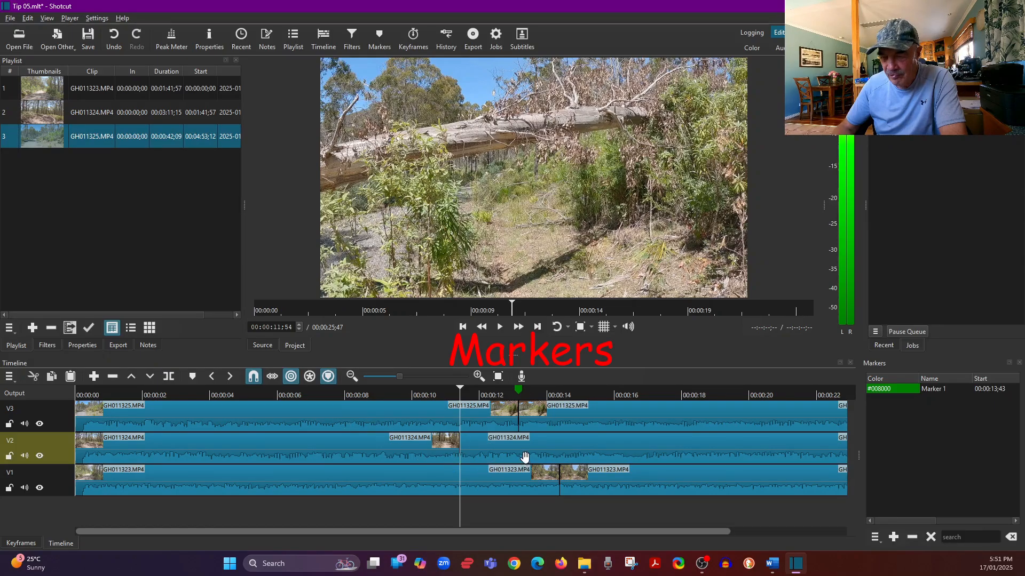
Shift the second halves of the V2 and V1 clips later and back against their first halves with Ripple Markers on.
mouse_move(528, 458)
left_mouse_down()
mouse_move(638, 455)
mouse_move(550, 458)
left_mouse_up()
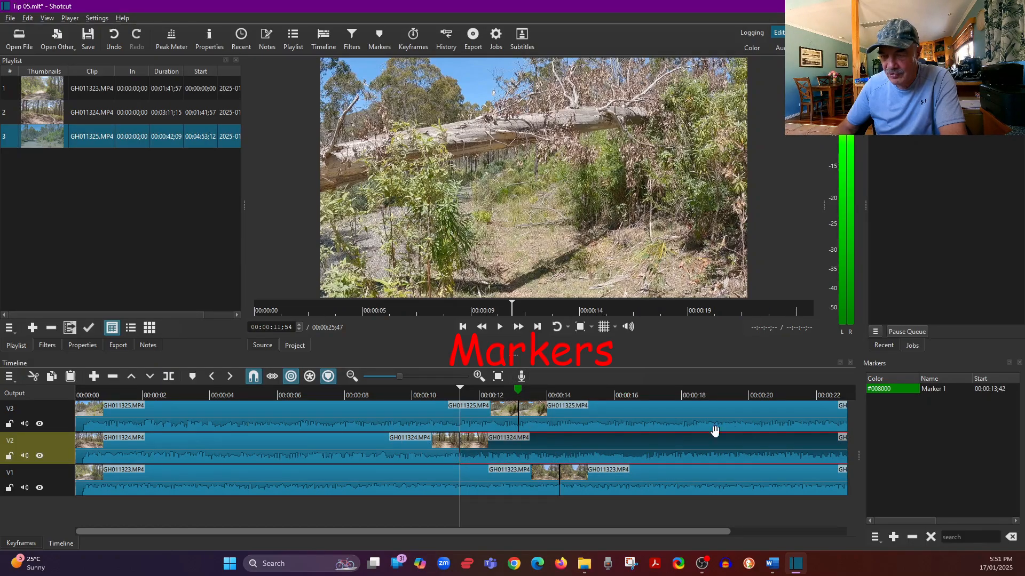
left_click(582, 485)
left_click_drag(586, 485, 639, 489)
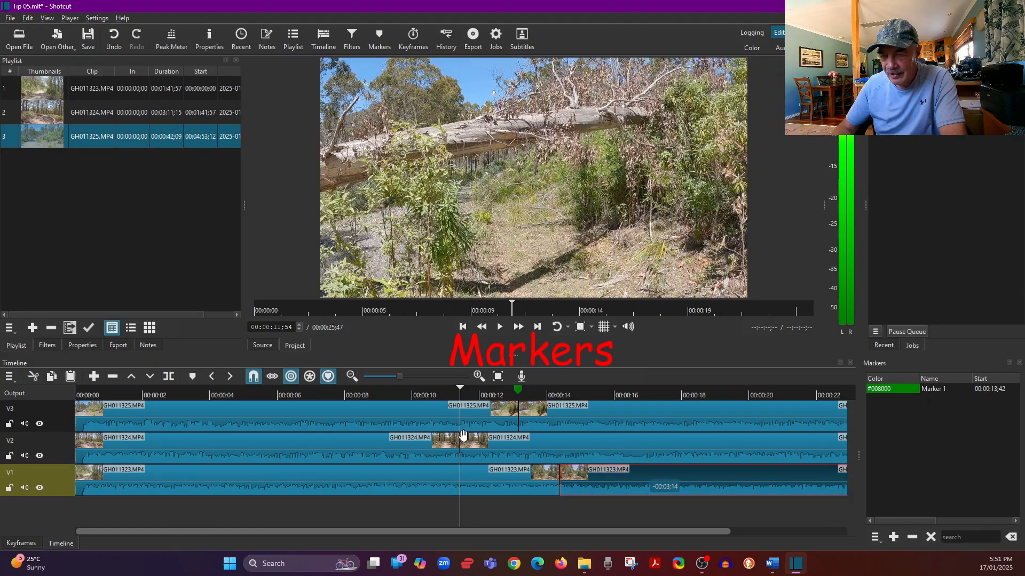
Split the second V3 half at the playhead at 00:00:15;09.
left_click(566, 395)
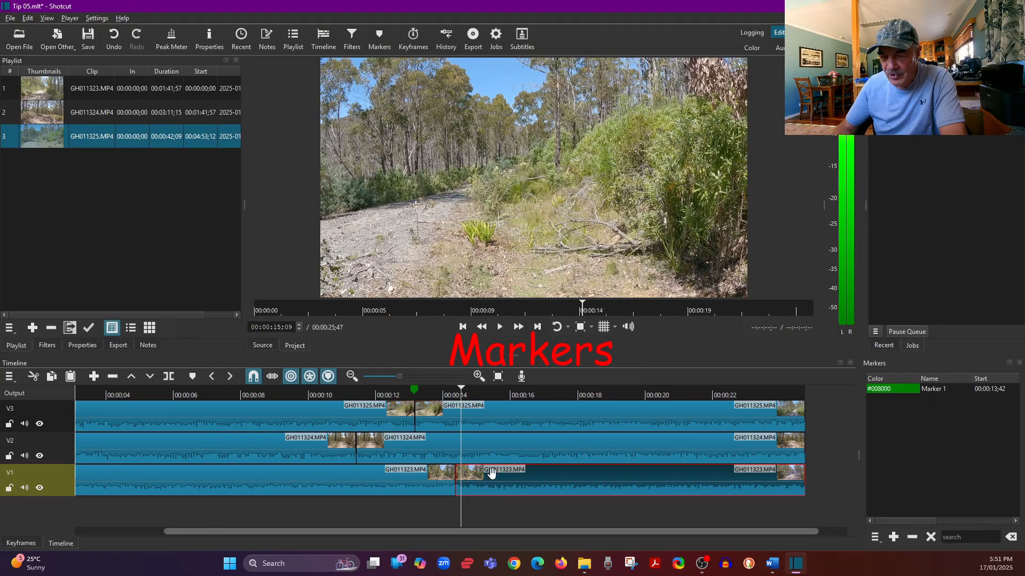
left_click(485, 420)
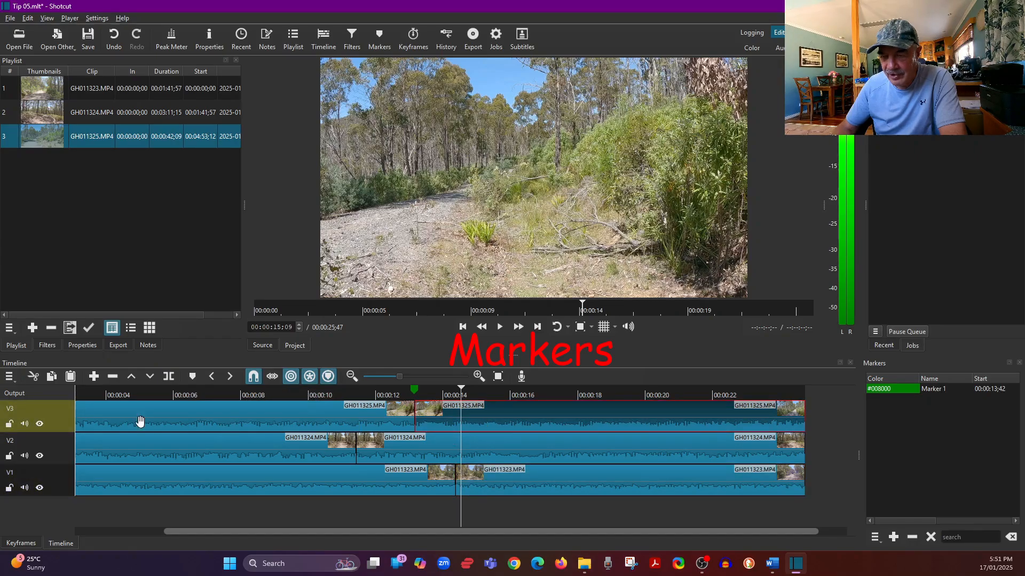
left_click(169, 376)
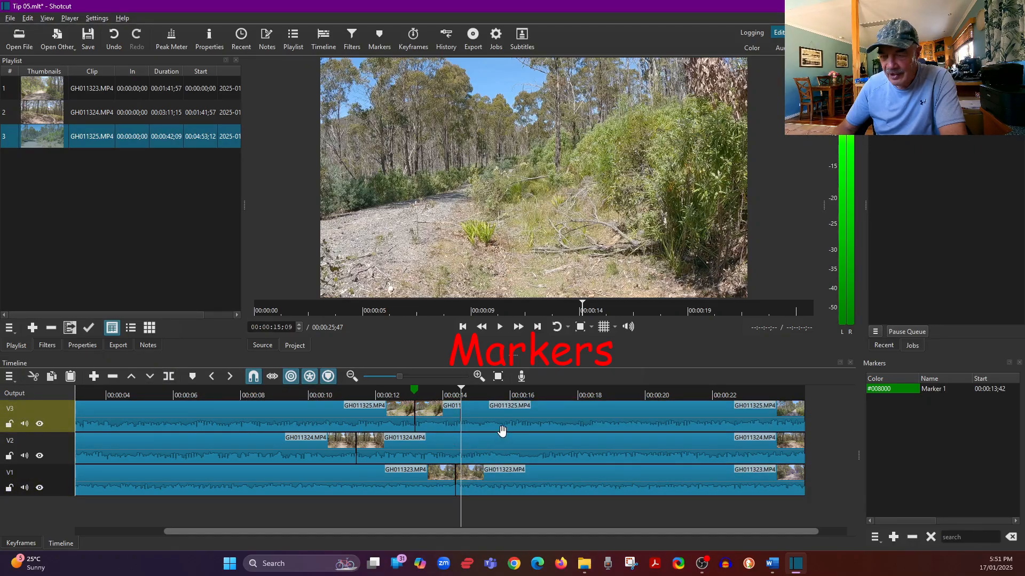
With Ripple All Tracks and Ripple Markers on, shift the last V3 piece about 1.7 seconds later, and undo the shift.
left_click_drag(504, 427, 568, 431)
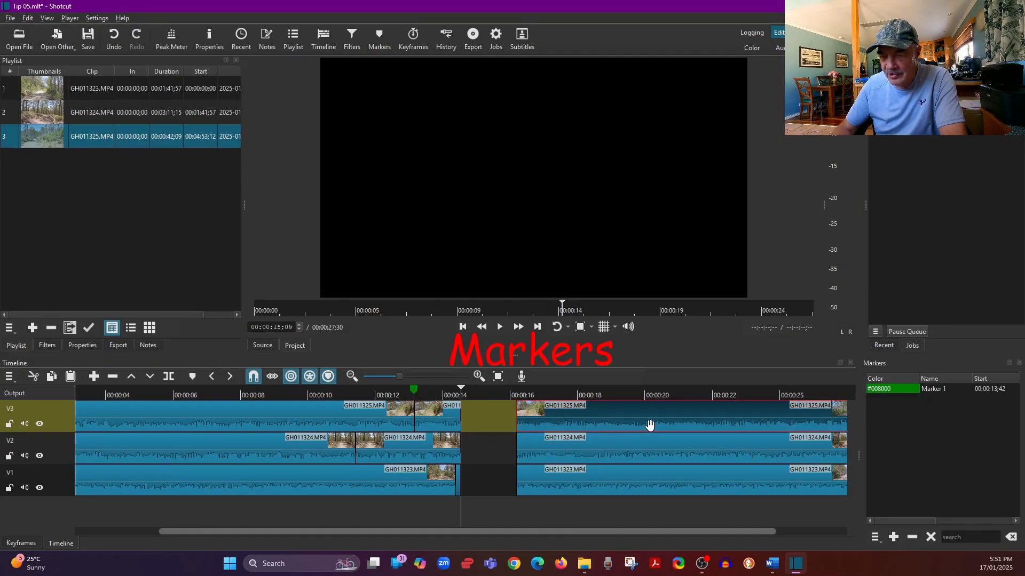
left_click(115, 38)
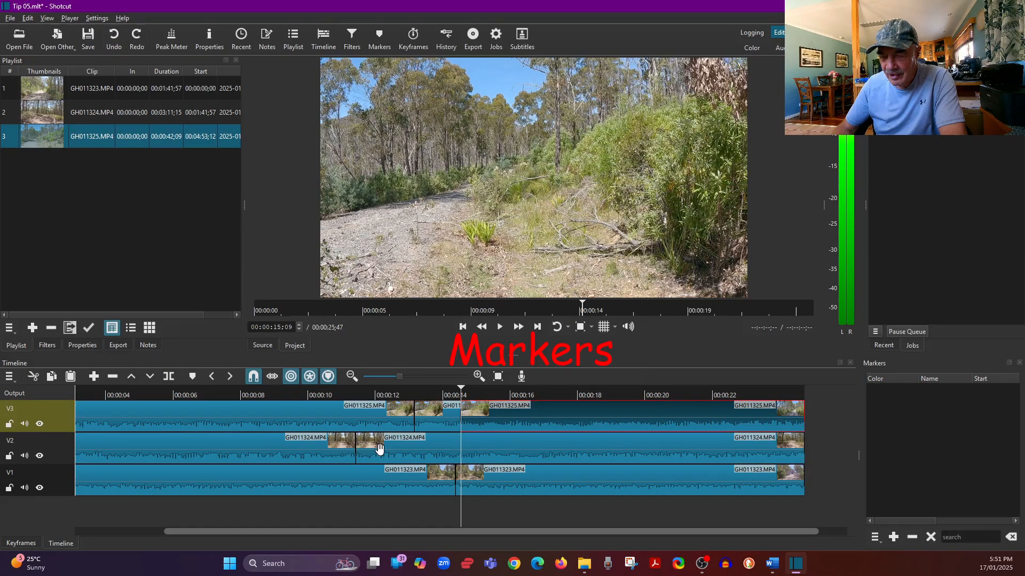
Add a marker at 00:00:15;06, and shift the second V2 half later with Ripple All Tracks and Ripple Markers on.
left_click(381, 458)
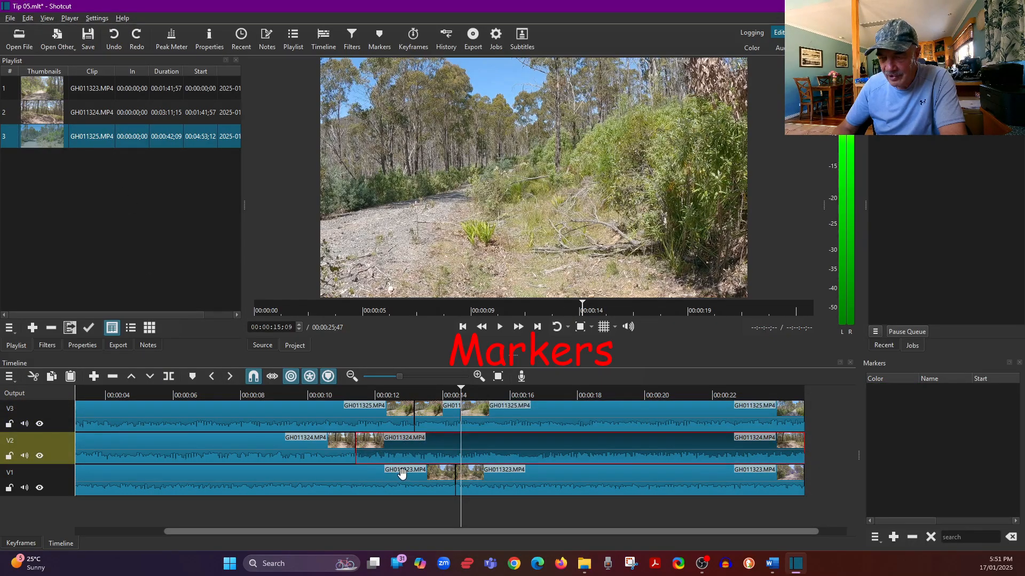
scroll(510, 411, "right", 2)
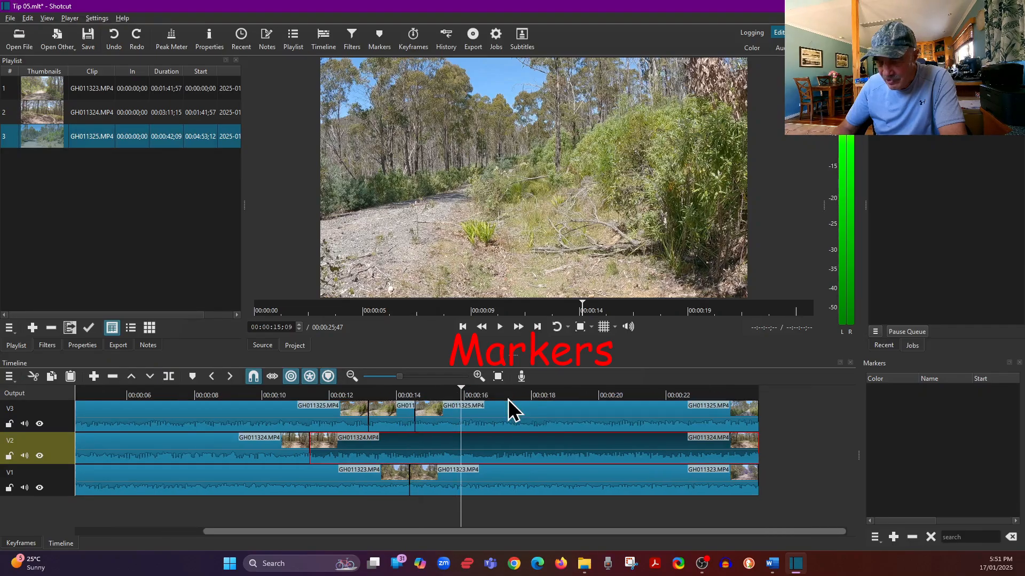
left_click(414, 388)
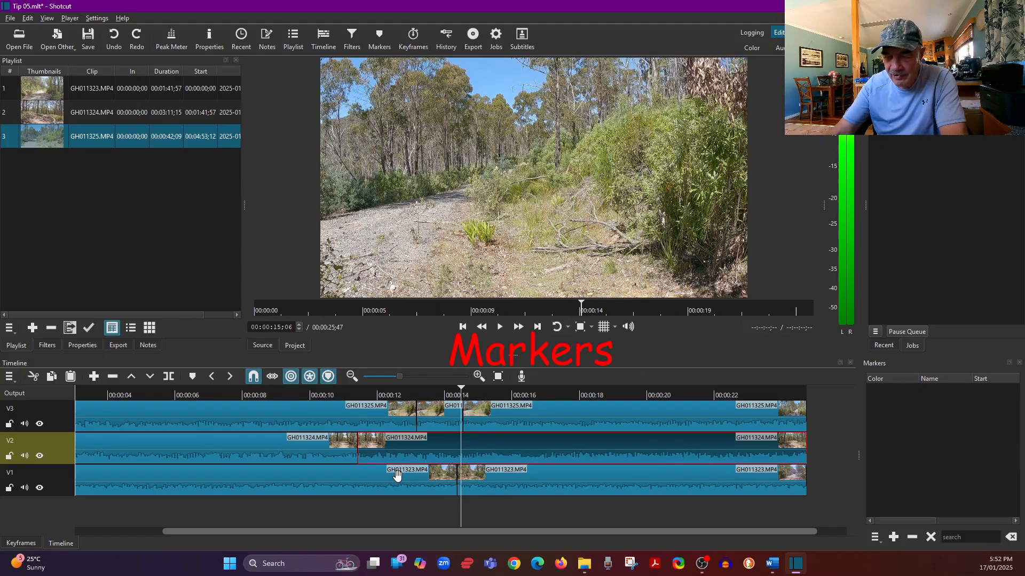
key("m")
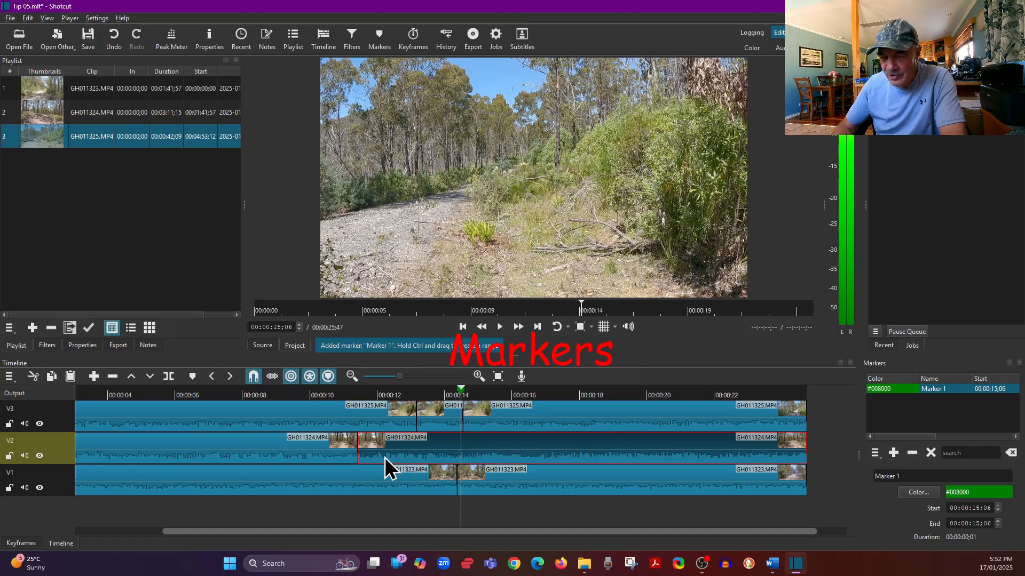
left_click_drag(401, 452, 535, 463)
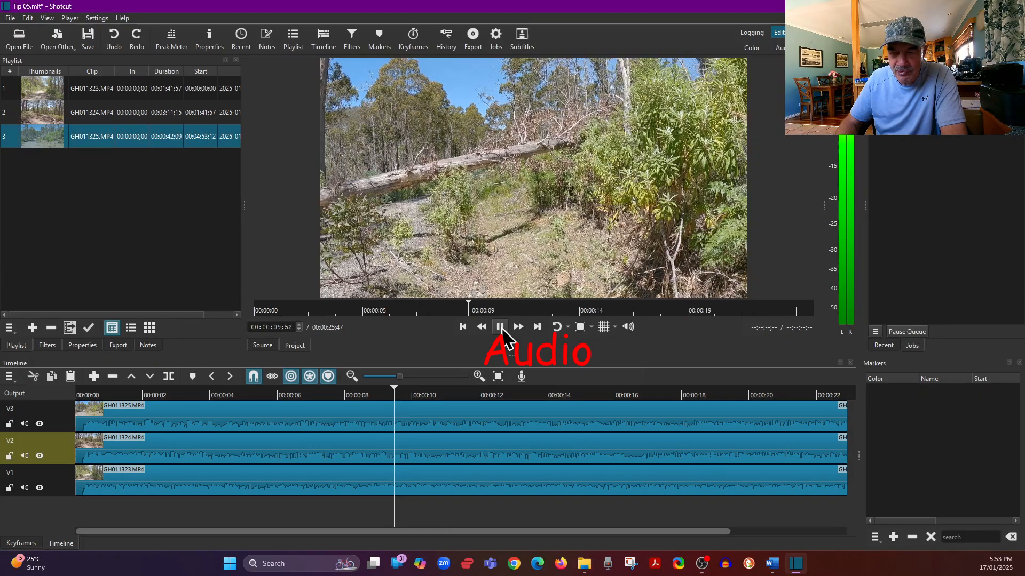
Pause playback and mute the audio of tracks V3 and V1.
left_click(501, 329)
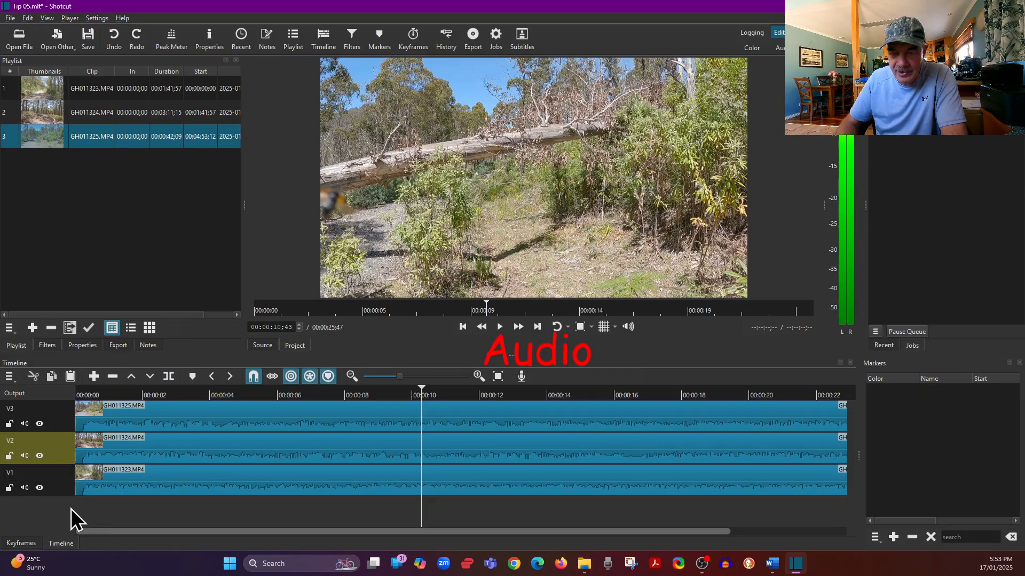
left_click(25, 424)
left_click(25, 487)
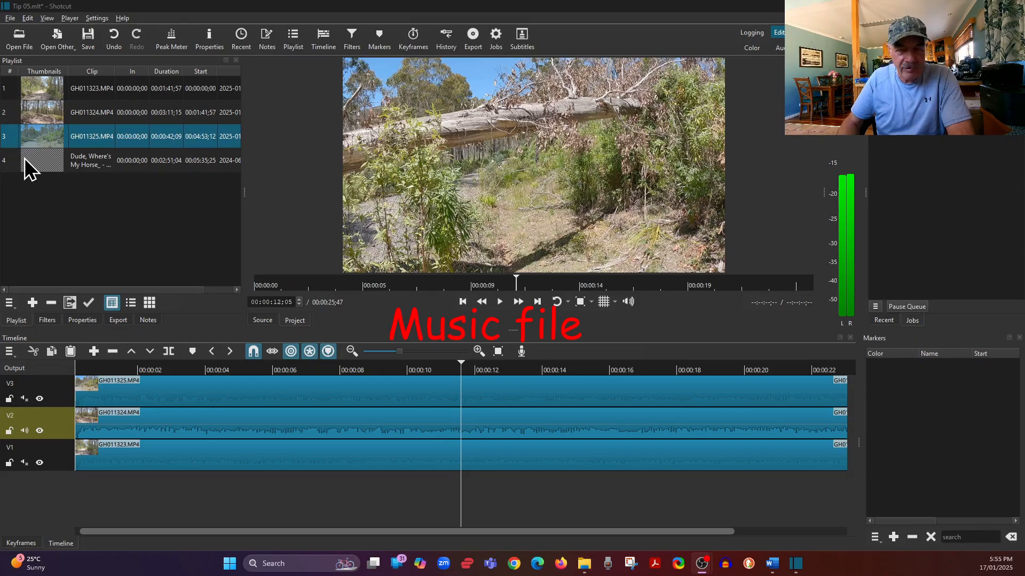
Select the music file in the playlist and add an audio track to the timeline.
left_click(39, 168)
right_click(57, 466)
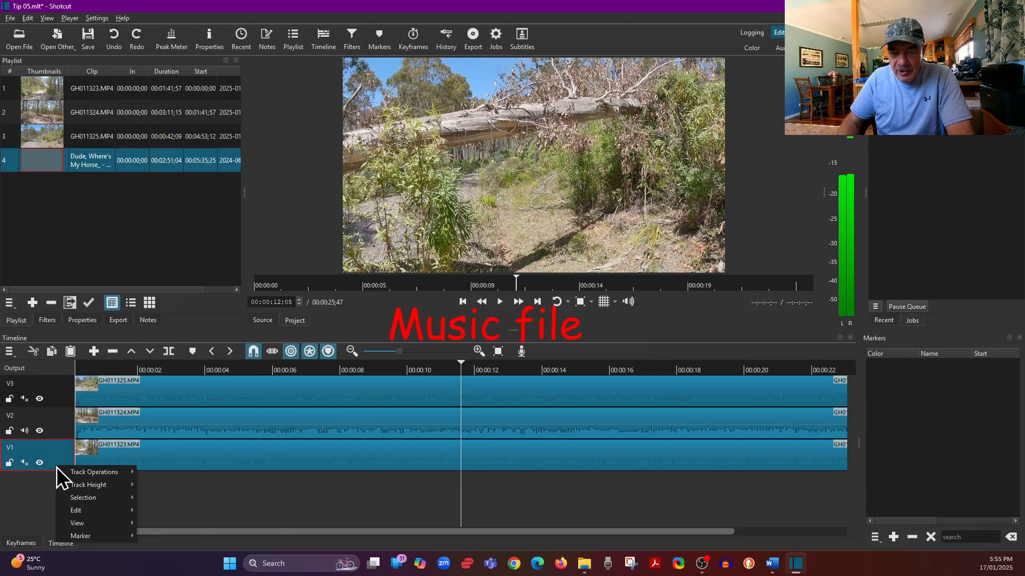
mouse_move(82, 476)
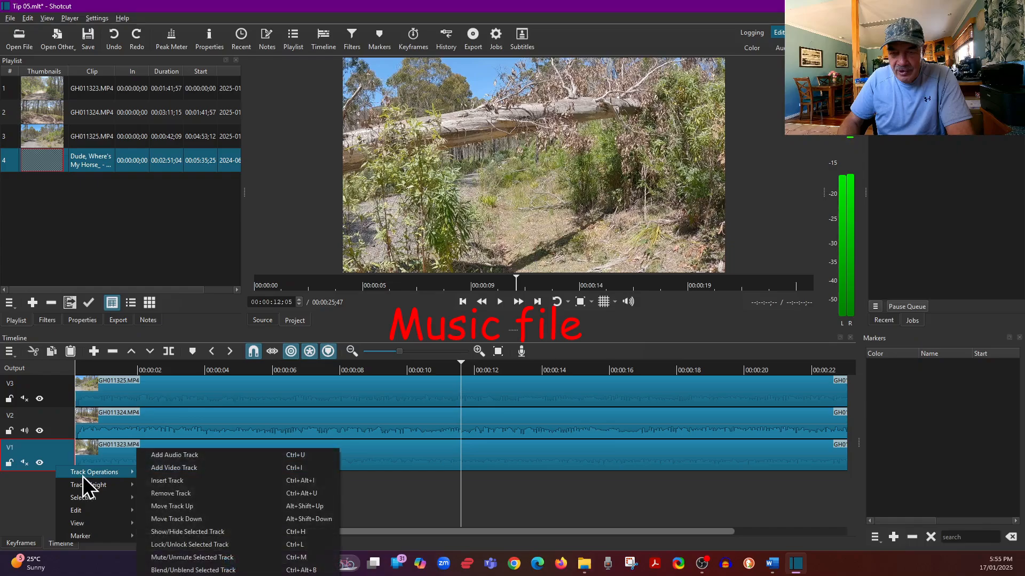
left_click(170, 456)
Try to place the music file on track A1 at about 4.4 seconds with the Ripple modes on, and undo the placement.
left_click_drag(68, 167, 225, 488)
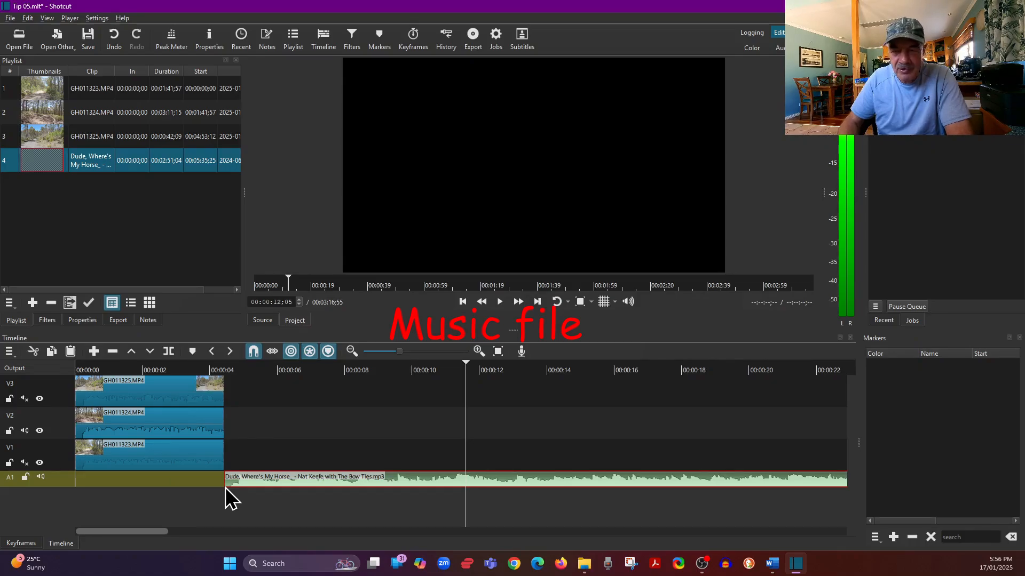
left_click(113, 40)
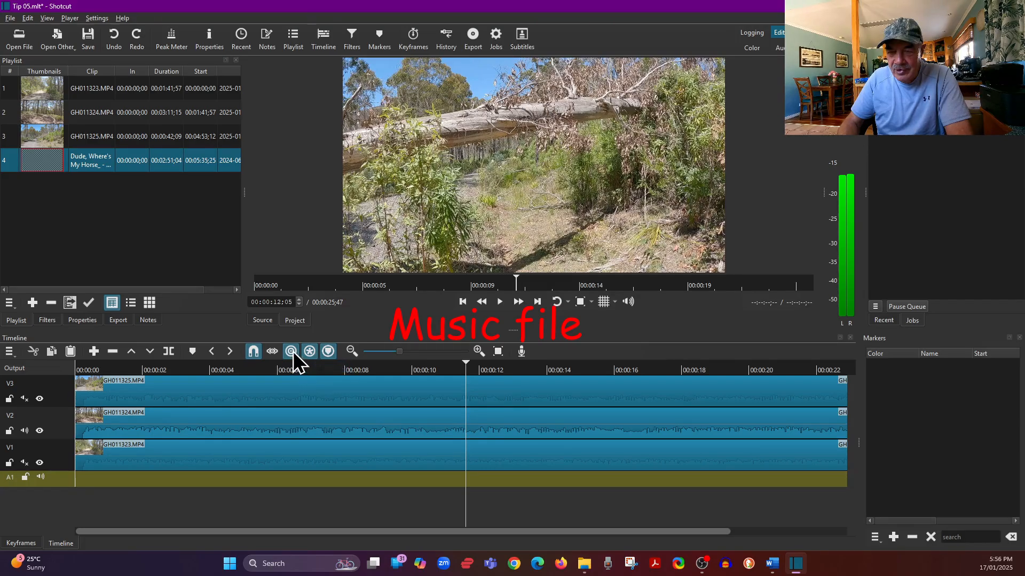
With all Ripple modes off, place the music file on track A1 at about 2.7 seconds and preview it.
left_click_drag(57, 171, 168, 480)
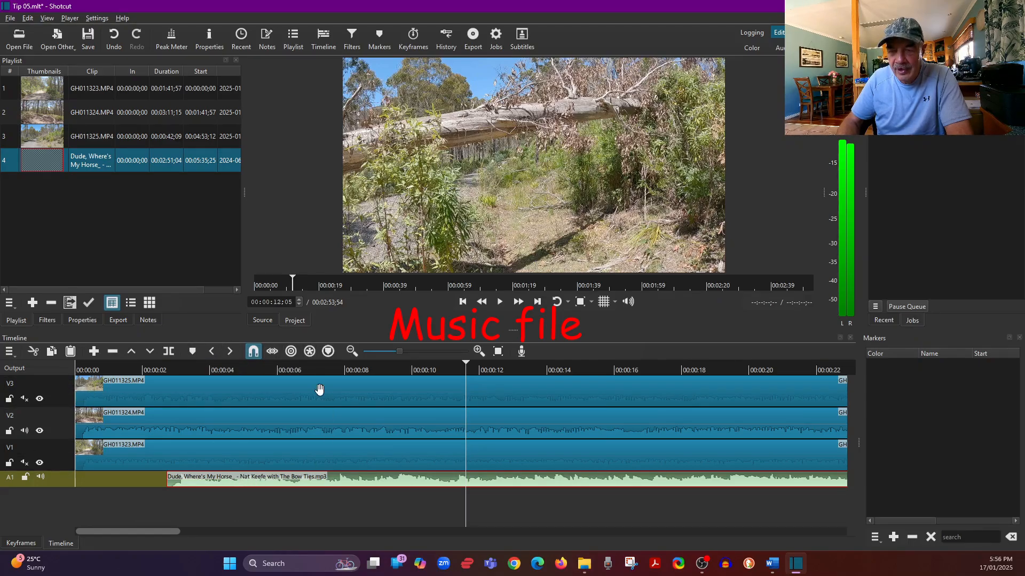
left_click(253, 368)
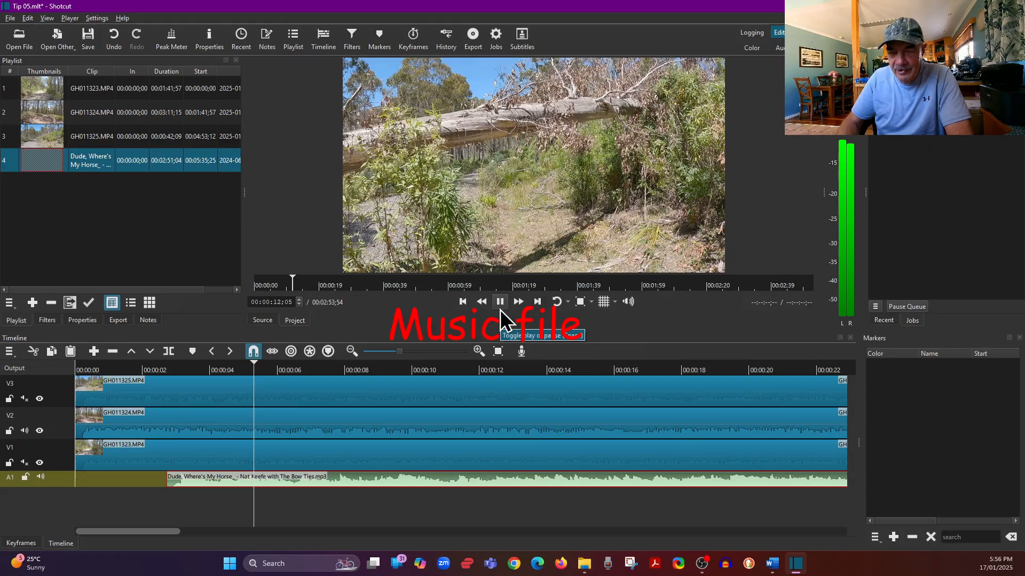
left_click(500, 304)
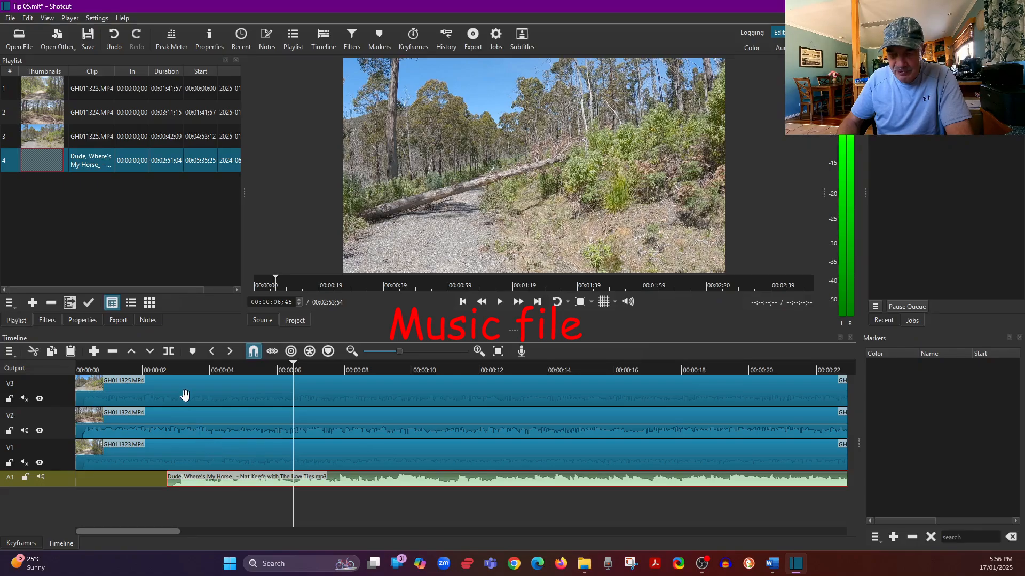
left_click(167, 368)
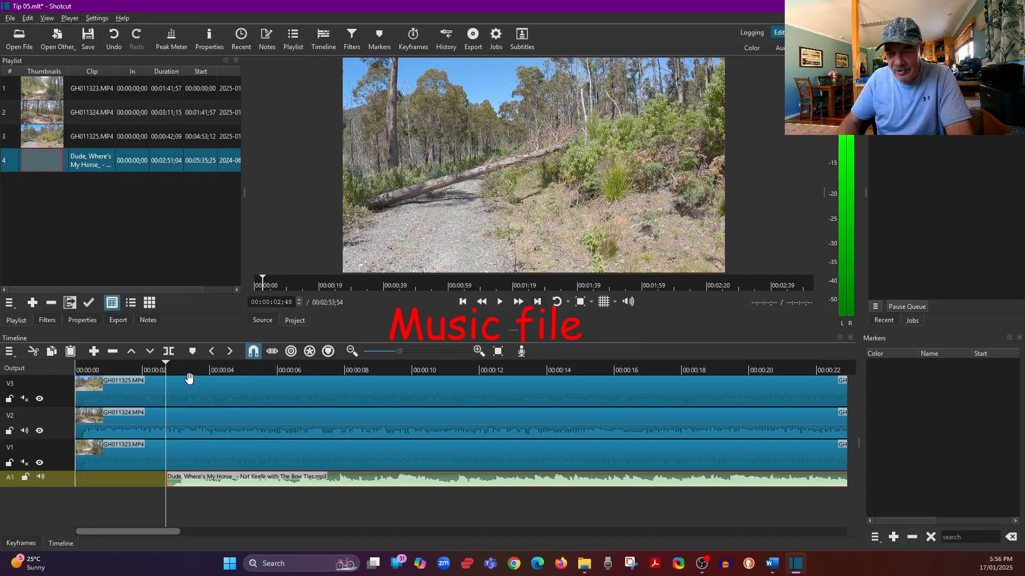
Detach the audio from the GH011324.MP4 clip on V2 and delete the detached audio from track A2.
left_click(309, 466)
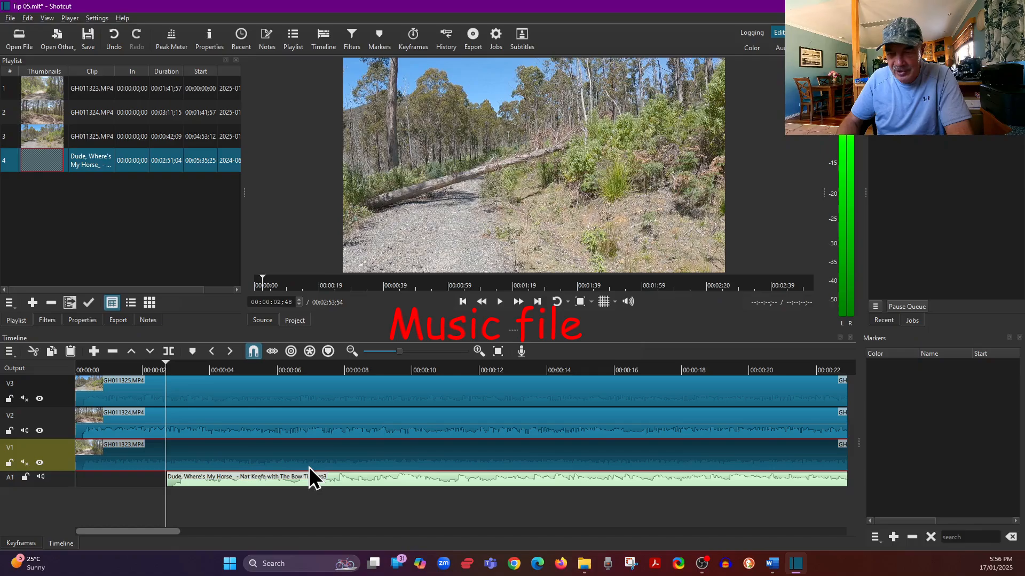
left_click(319, 433)
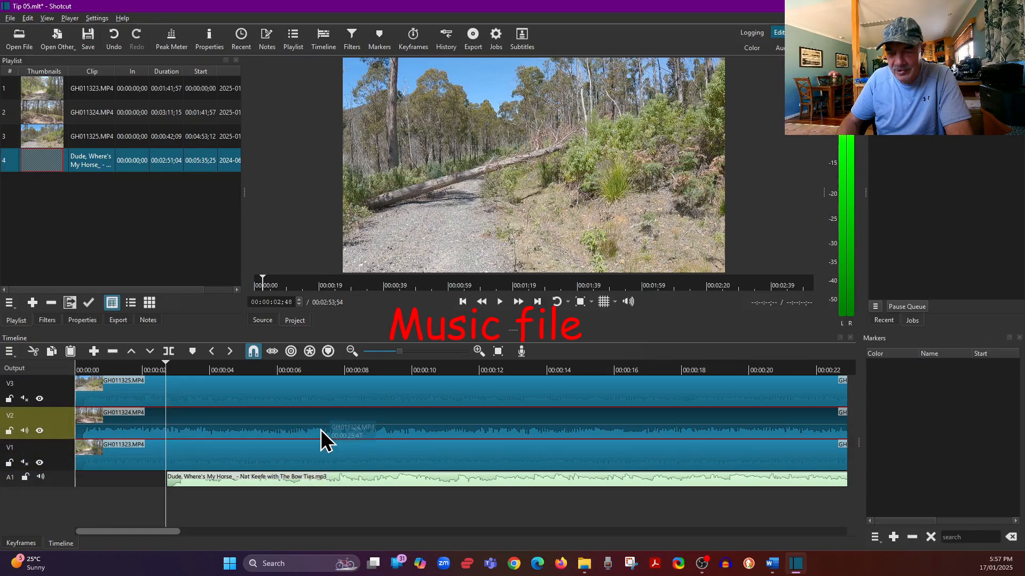
right_click(322, 436)
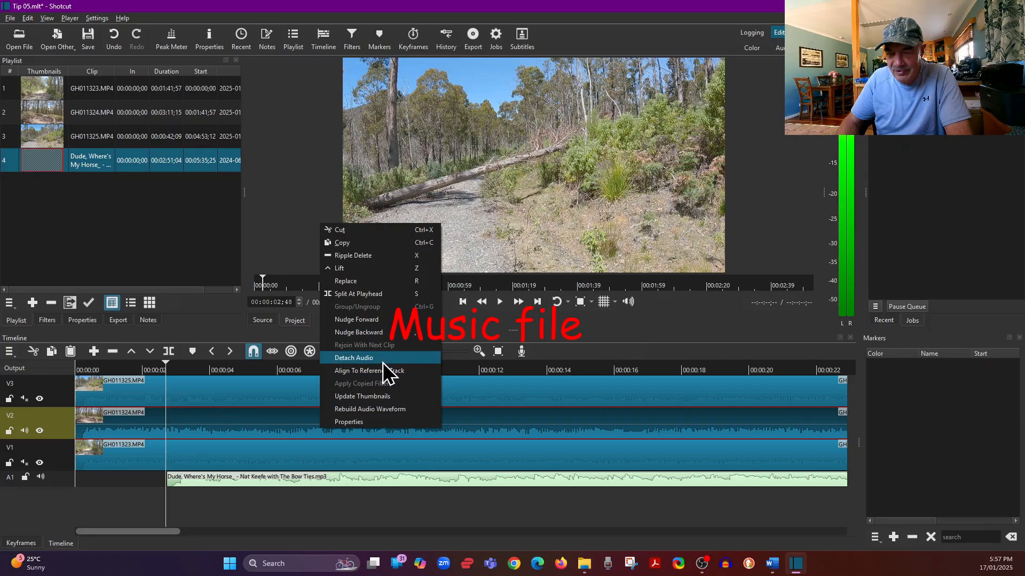
left_click(367, 358)
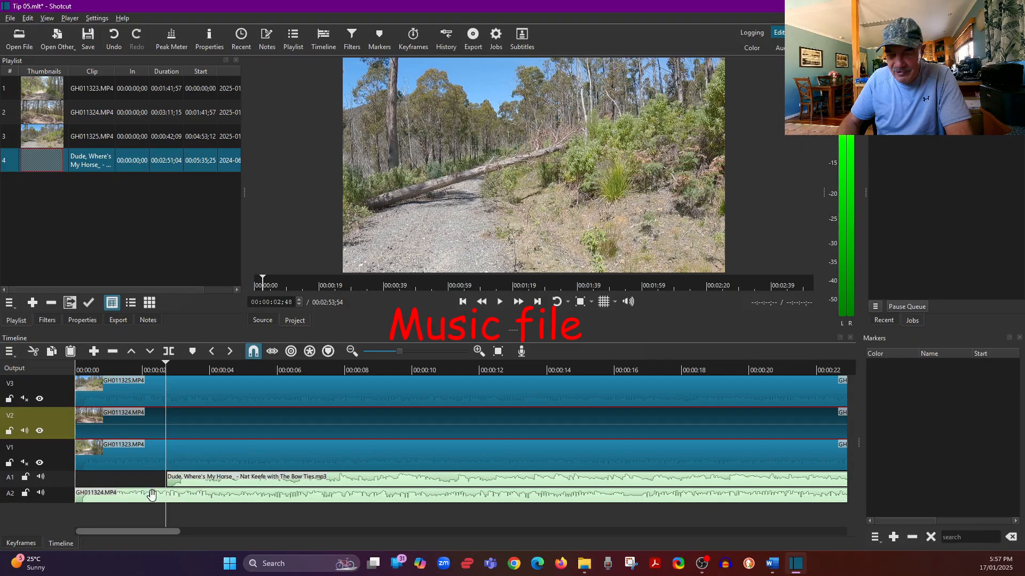
left_click(192, 499)
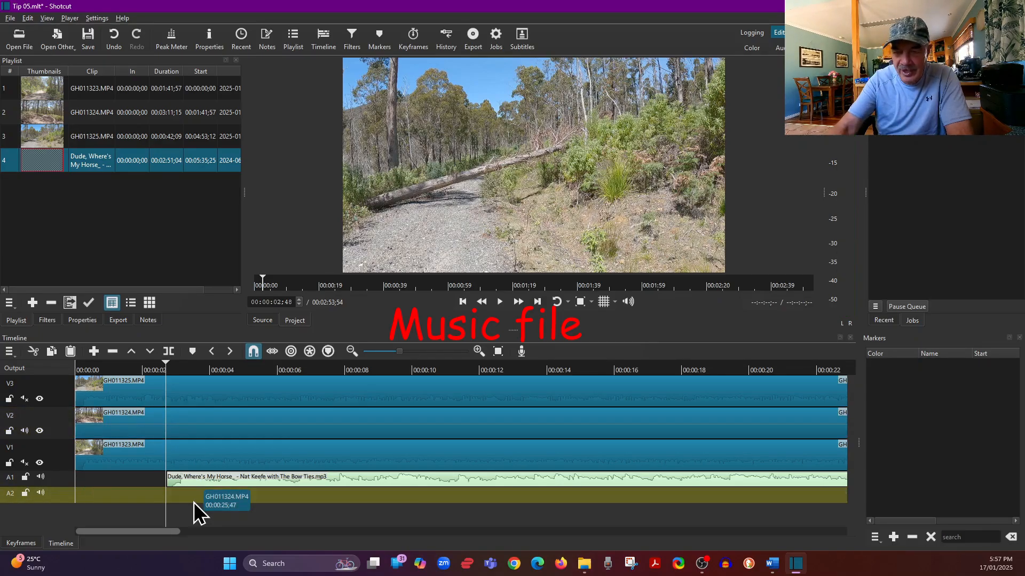
Detach the audio from the GH011325.MP4 clip on V3 and delete the detached audio from track A3.
left_click(224, 392)
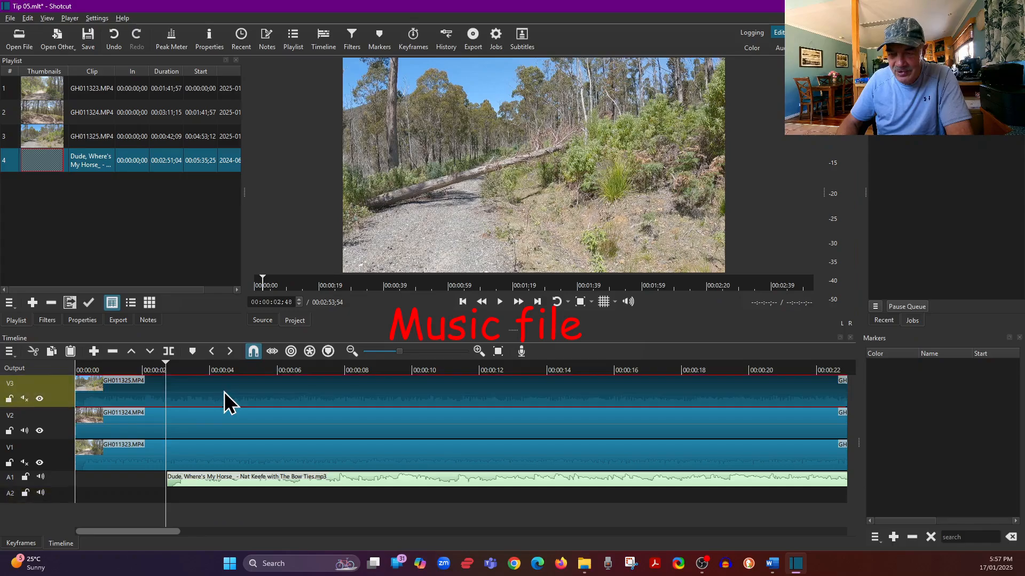
right_click(224, 391)
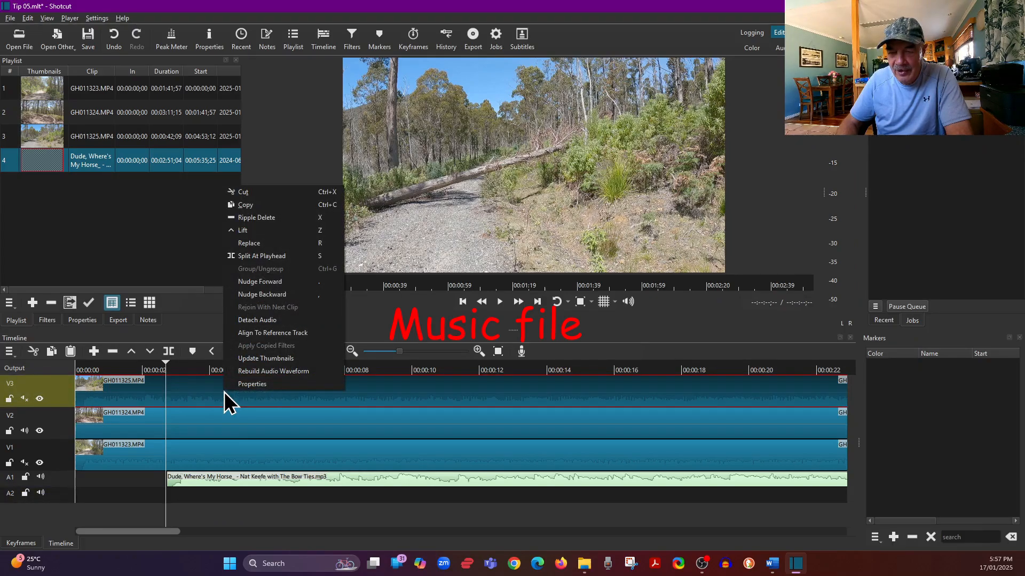
left_click(255, 320)
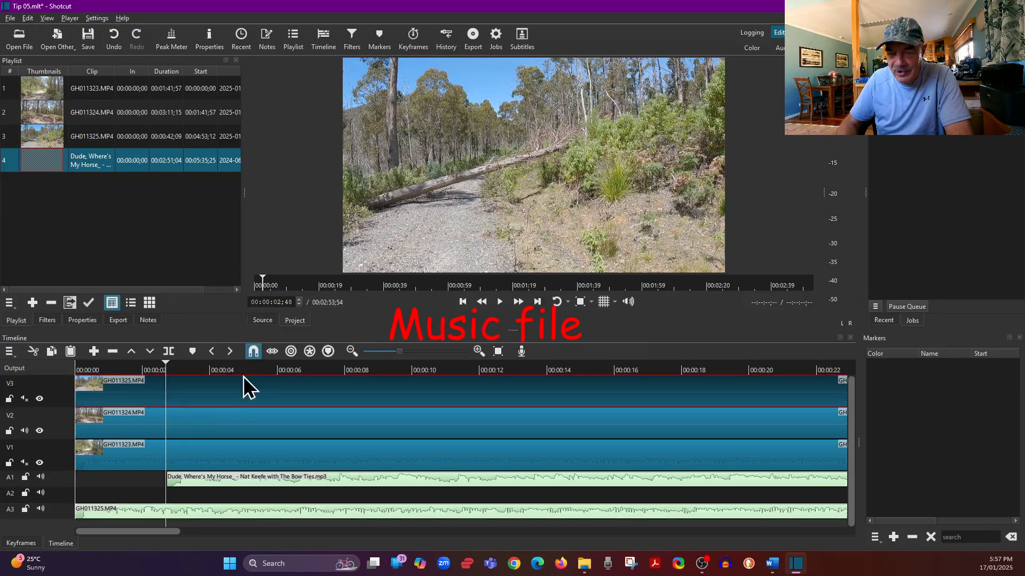
left_click(215, 512)
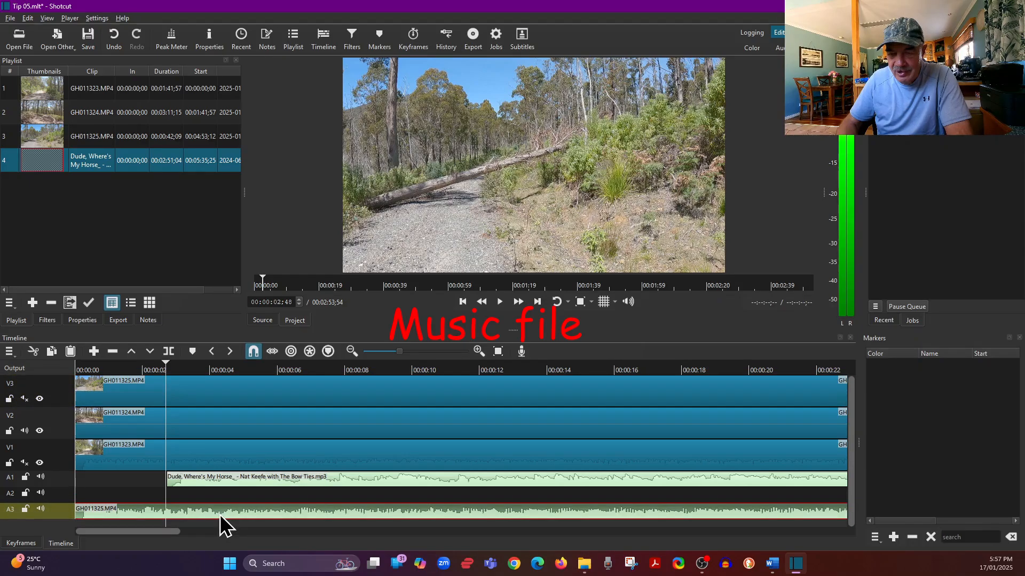
key("Delete")
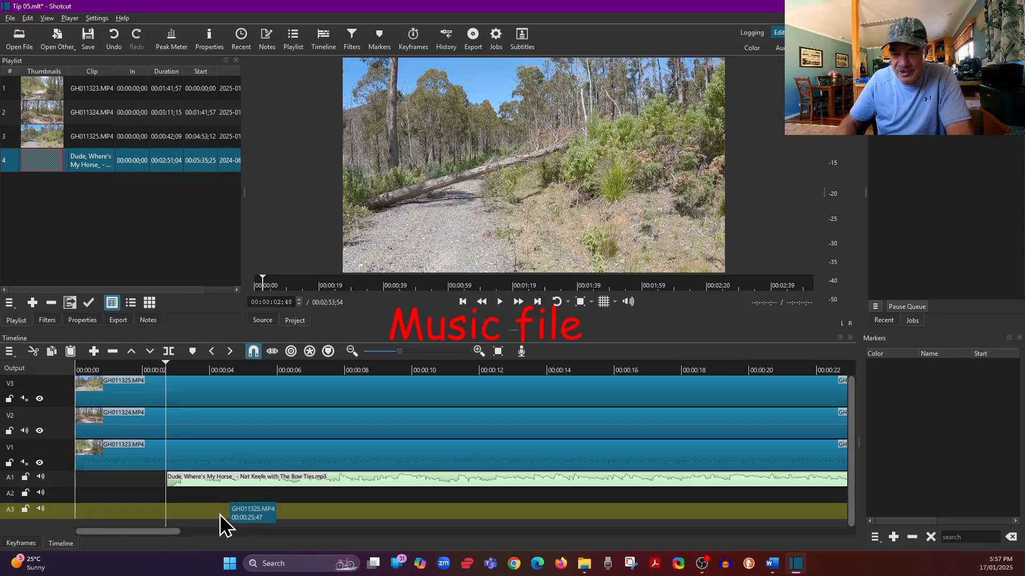
Select the V1 clip and play the timeline from 00:00:02;48 to listen to the music.
left_click(206, 457)
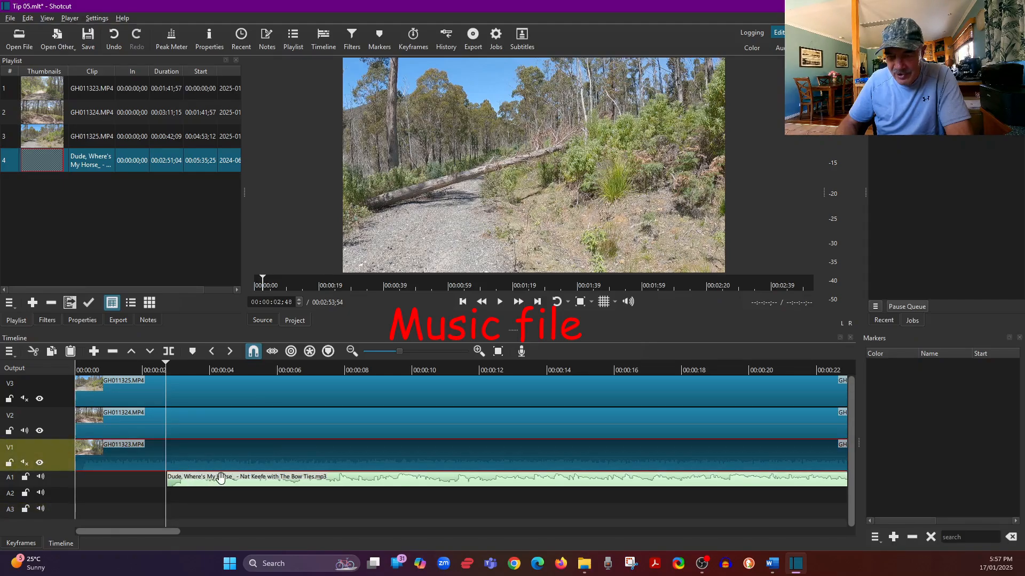
left_click(501, 302)
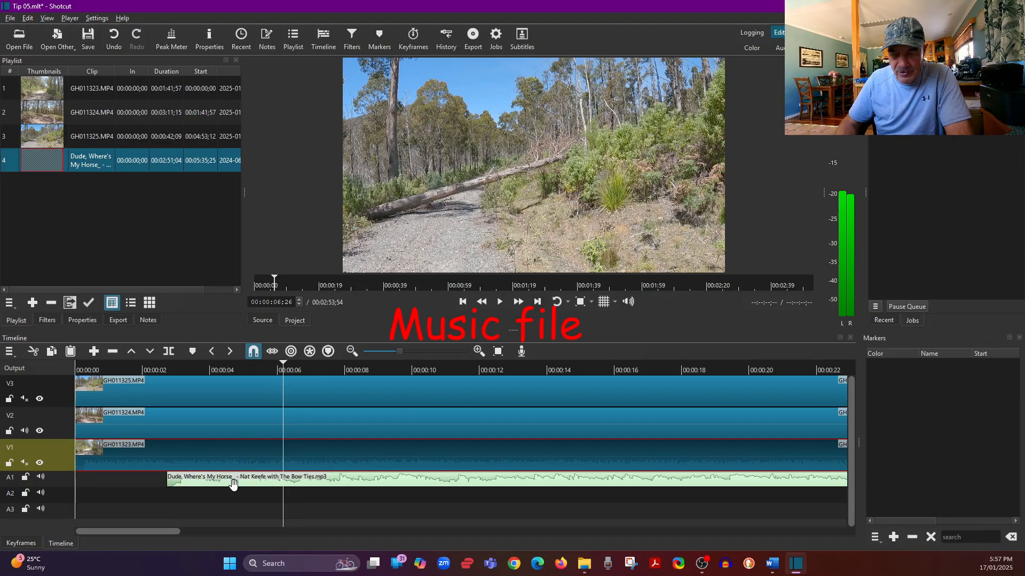